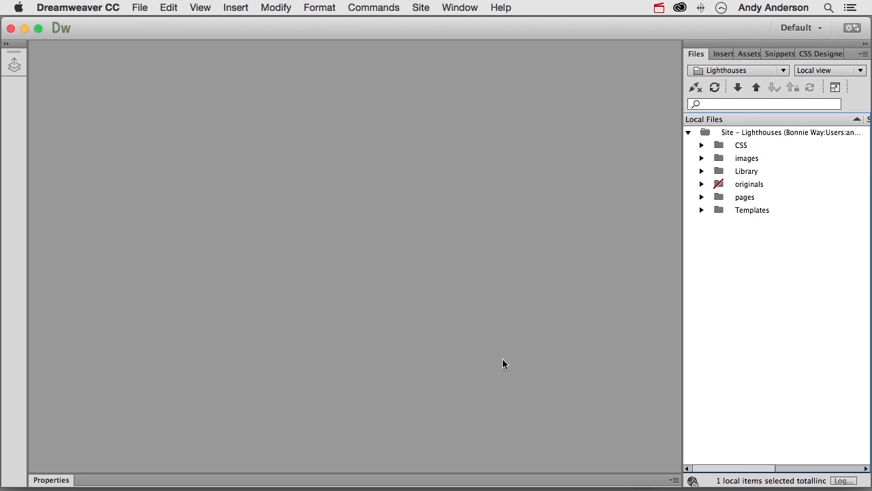
- Rename the LighthouseText.dwt template in the Templates folder as LighthouseMisc.dwt and update the links in the pages that use it
{"action": "left_click", "coordinate": [702, 210]}
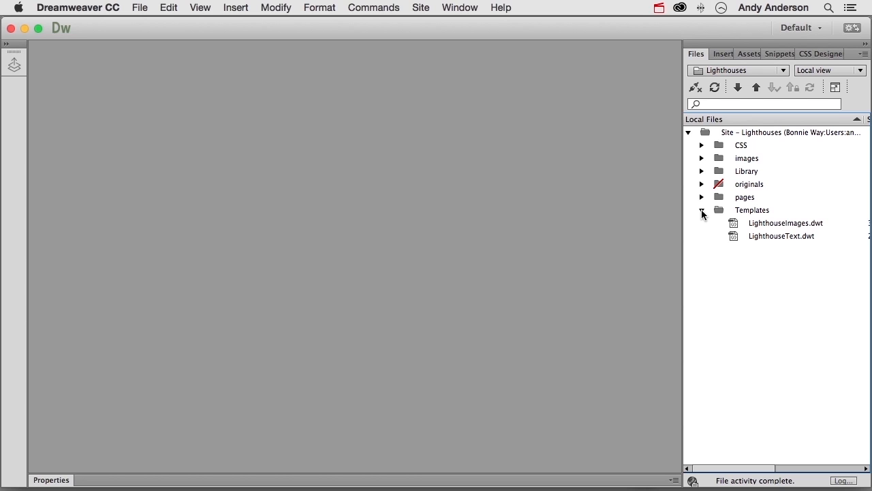
{"action": "left_click", "coordinate": [779, 234]}
{"action": "left_click", "coordinate": [779, 234]}
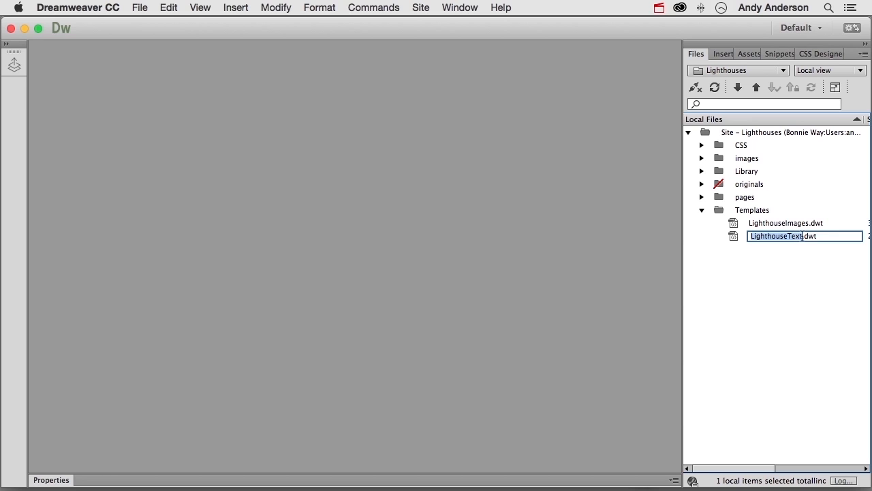
{"action": "left_click", "coordinate": [802, 235]}
{"action": "key", "text": "BackSpace"}
{"action": "key", "text": "BackSpace"}
{"action": "key", "text": "BackSpace"}
{"action": "key", "text": "BackSpace"}
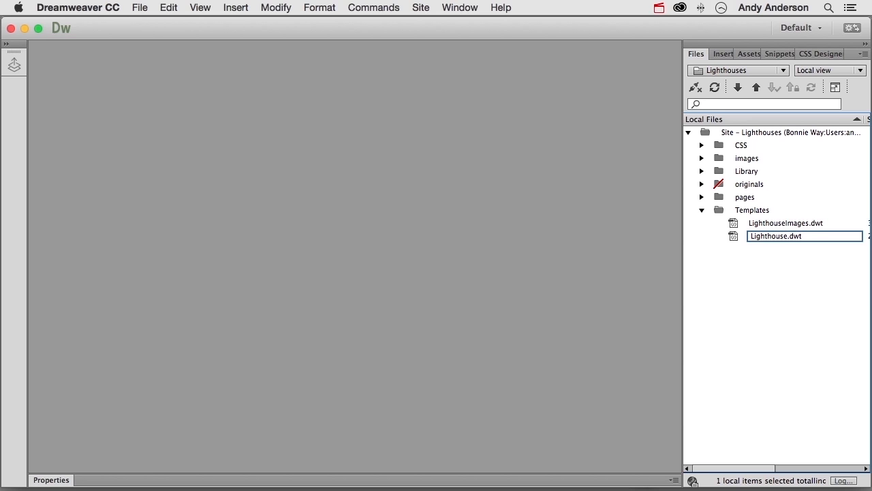
{"action": "type", "text": "Misc"}
{"action": "key", "text": "Return"}
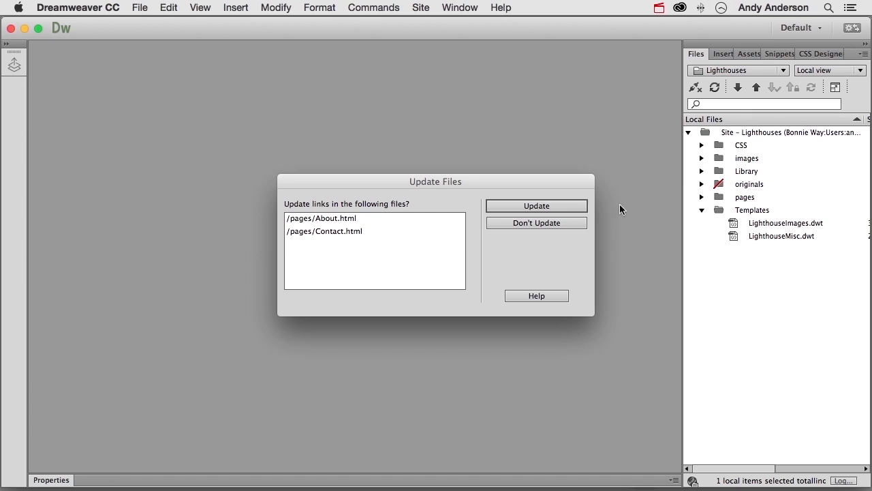
{"action": "left_click", "coordinate": [562, 204]}
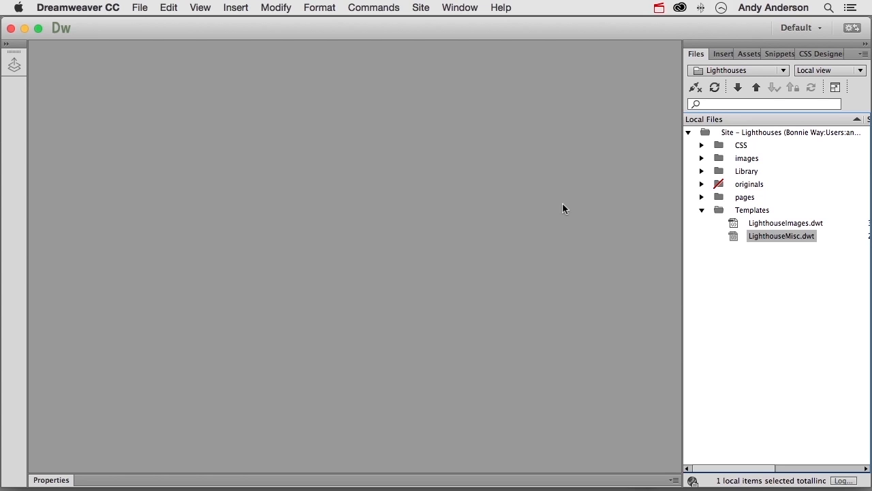
- Open the BodieLighthouseText.html page from the pages folder
{"action": "left_click", "coordinate": [701, 197]}
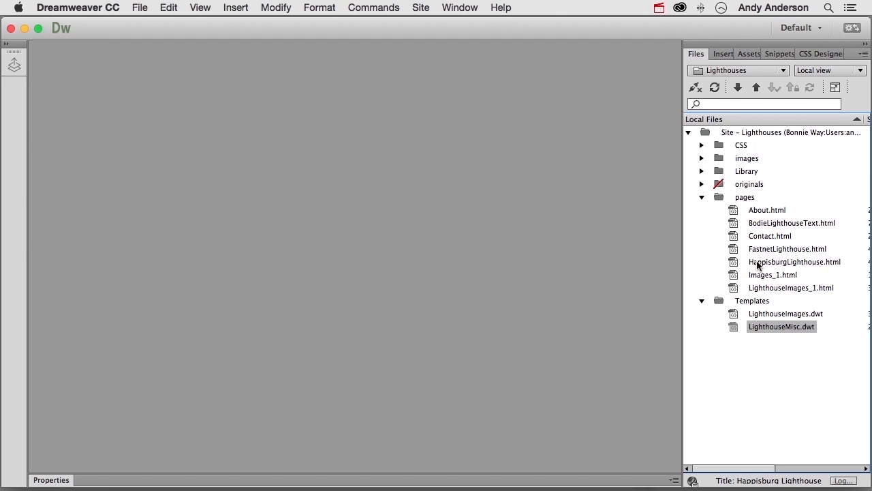
{"action": "double_click", "coordinate": [733, 223]}
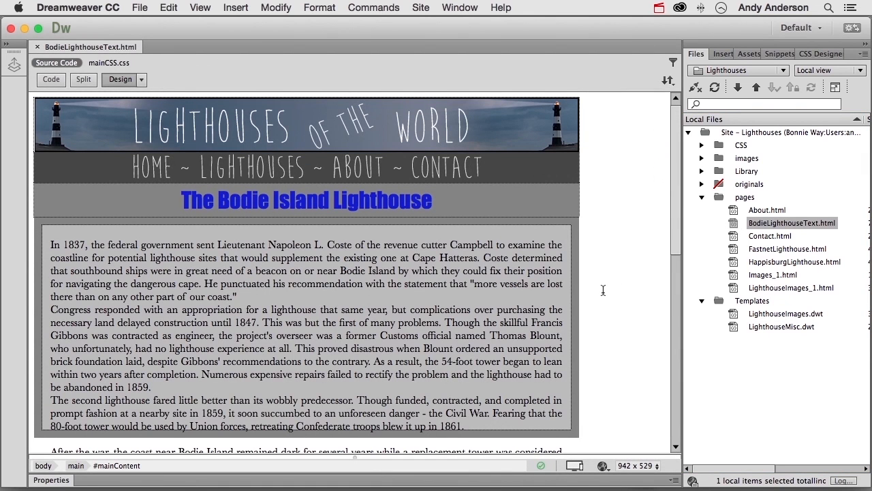
{"action": "left_click", "coordinate": [514, 163]}
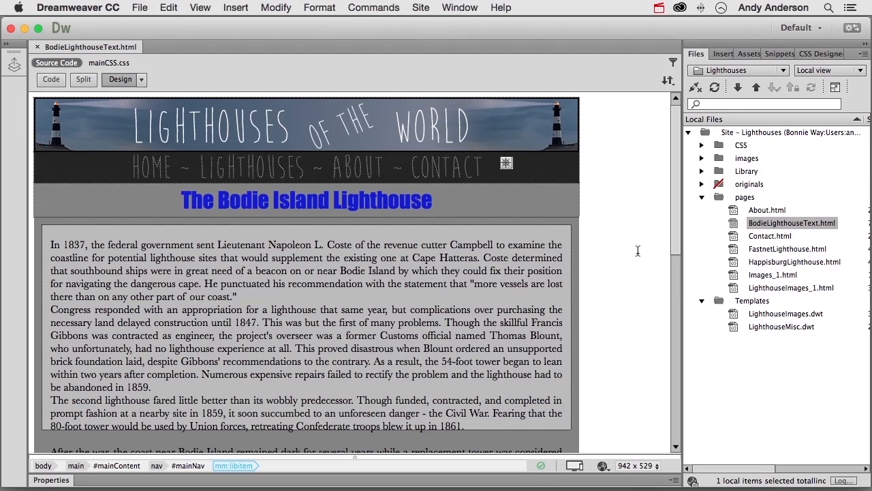
- Try to apply the LighthouseMisc template of the Lighthouses site to the Bodie Island page
{"action": "left_click", "coordinate": [276, 8]}
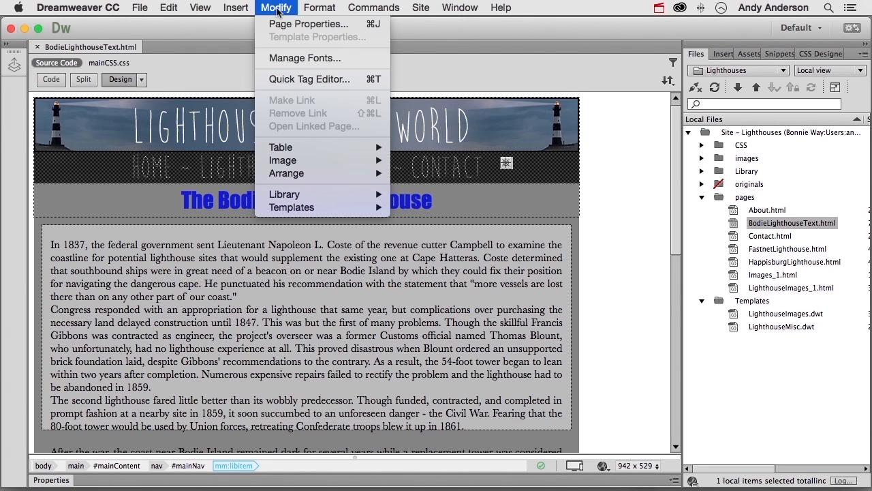
{"action": "mouse_move", "coordinate": [297, 208]}
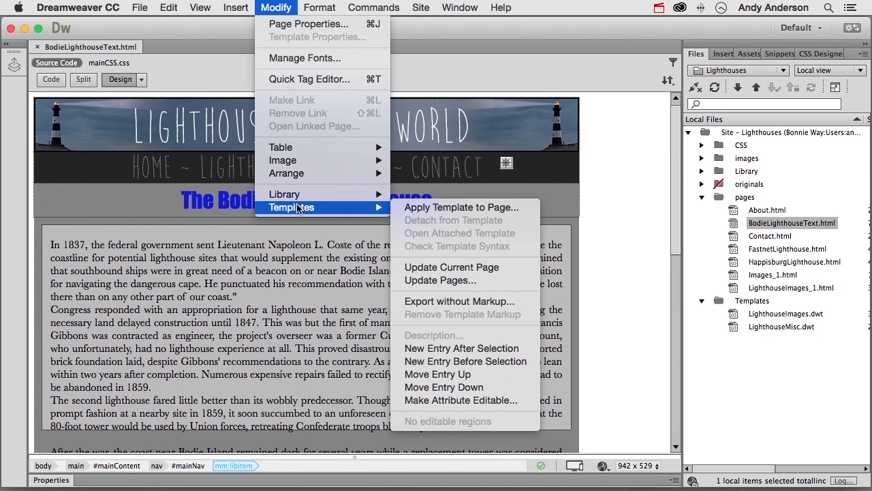
{"action": "left_click", "coordinate": [416, 207]}
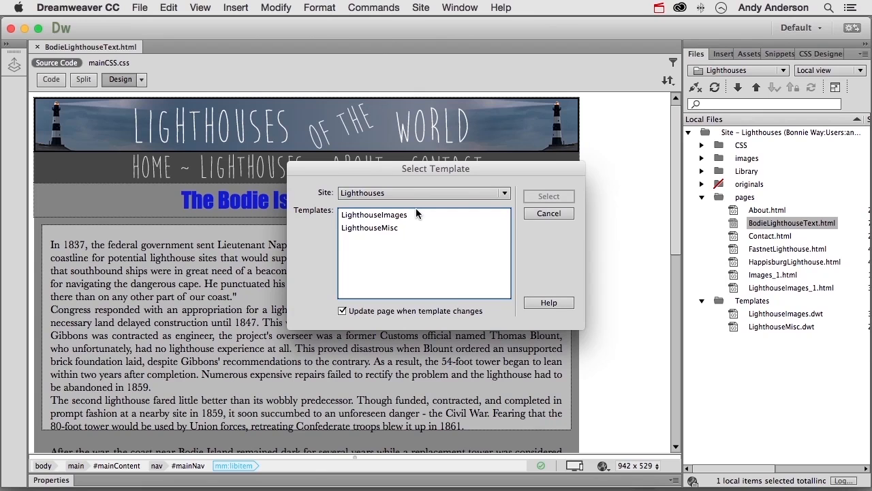
{"action": "left_click", "coordinate": [395, 230]}
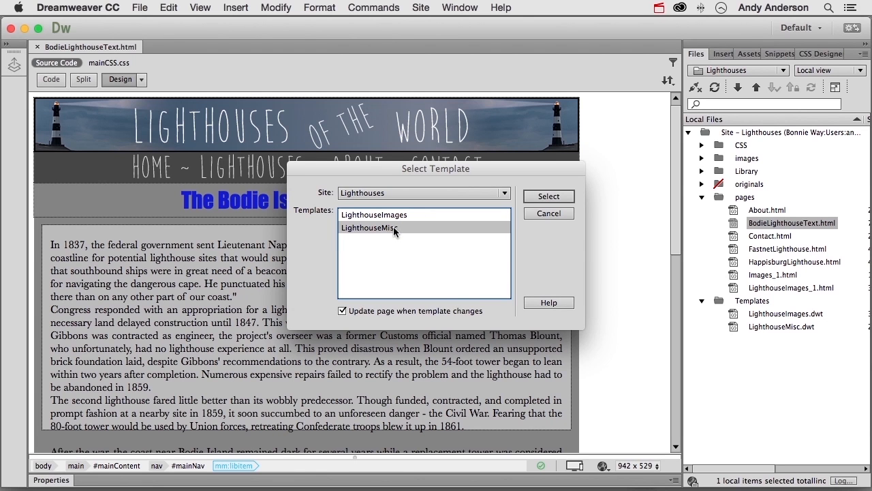
{"action": "left_click", "coordinate": [537, 197]}
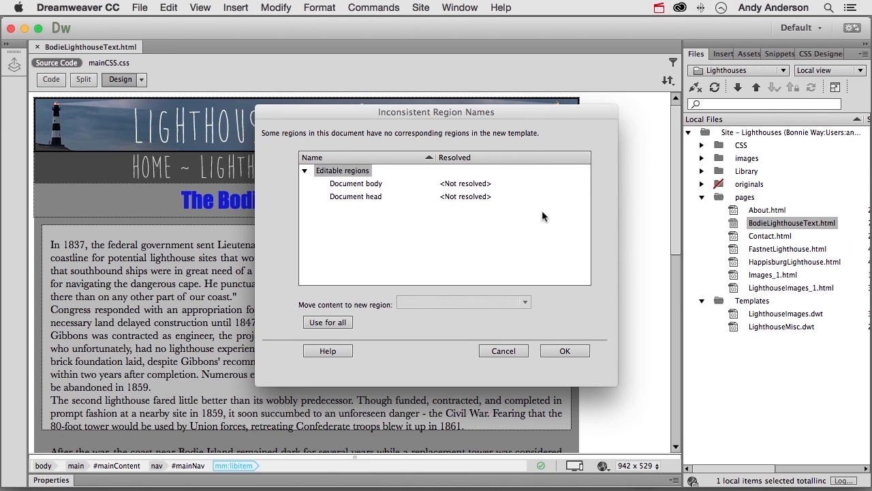
- Resolve the inconsistent regions by moving the document head to head and the document body to Lighthouse Text, and inspect the page
{"action": "left_click", "coordinate": [436, 197]}
{"action": "left_click", "coordinate": [459, 303]}
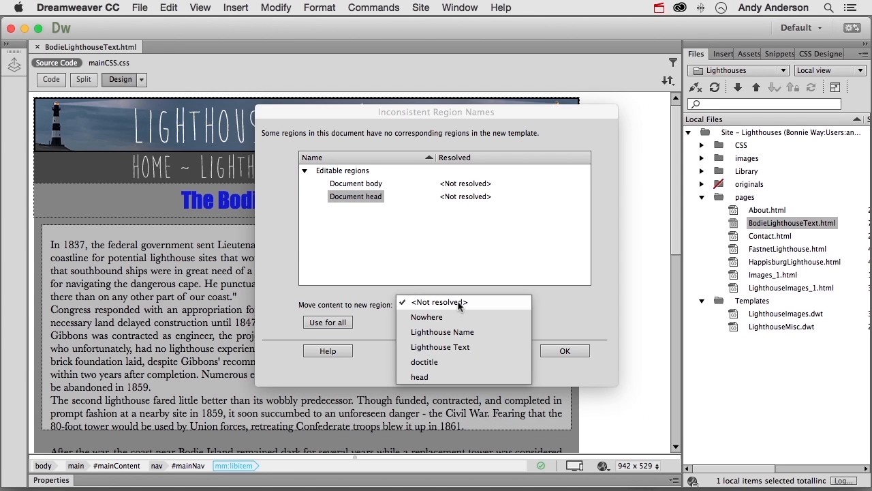
{"action": "left_click", "coordinate": [453, 369]}
{"action": "left_click", "coordinate": [372, 182]}
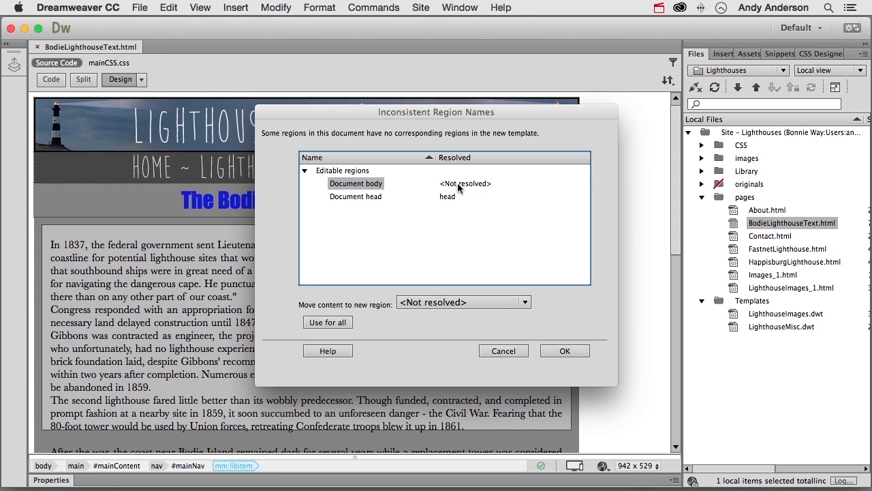
{"action": "left_click", "coordinate": [485, 301]}
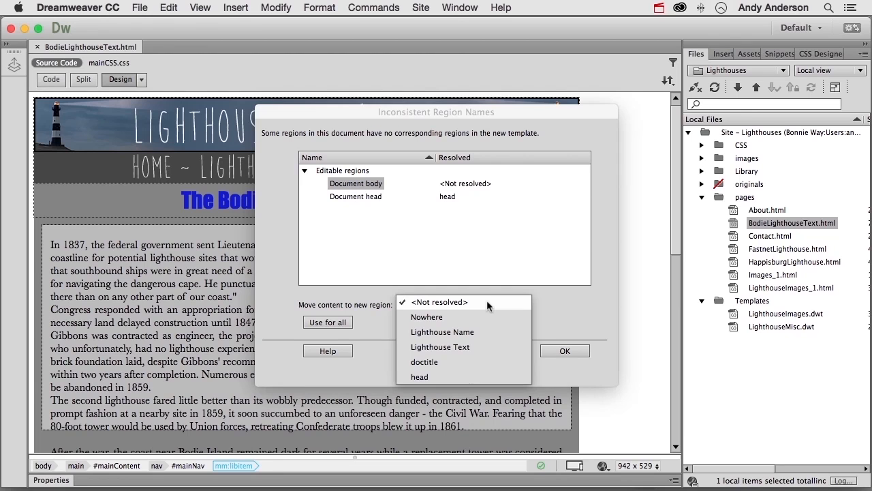
{"action": "left_click", "coordinate": [478, 347]}
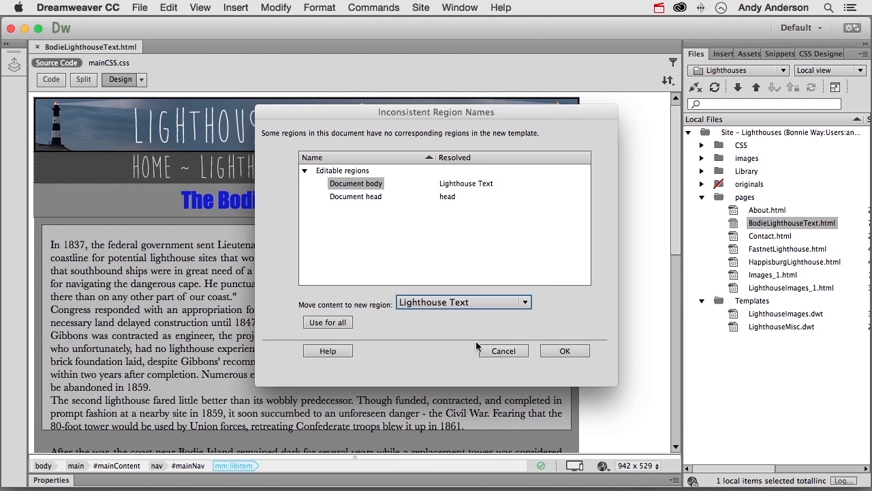
{"action": "left_click", "coordinate": [560, 350]}
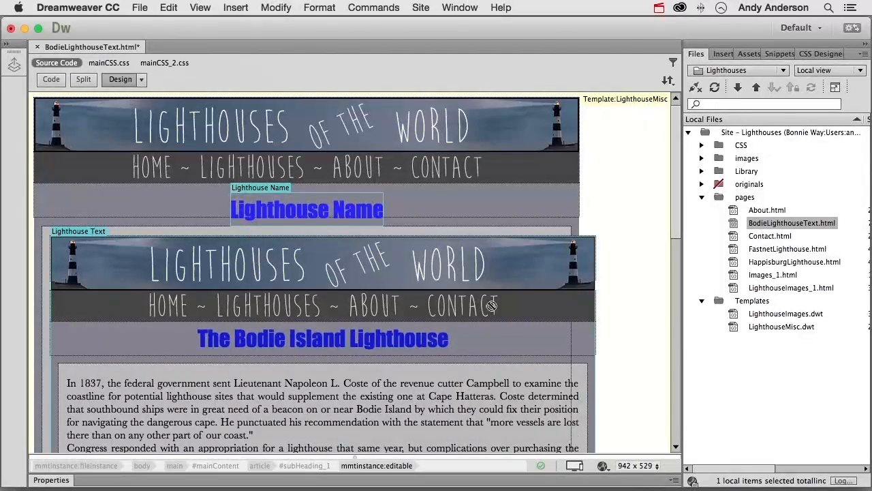
{"action": "scroll", "coordinate": [491, 306], "scroll_direction": "down", "scroll_amount": 10}
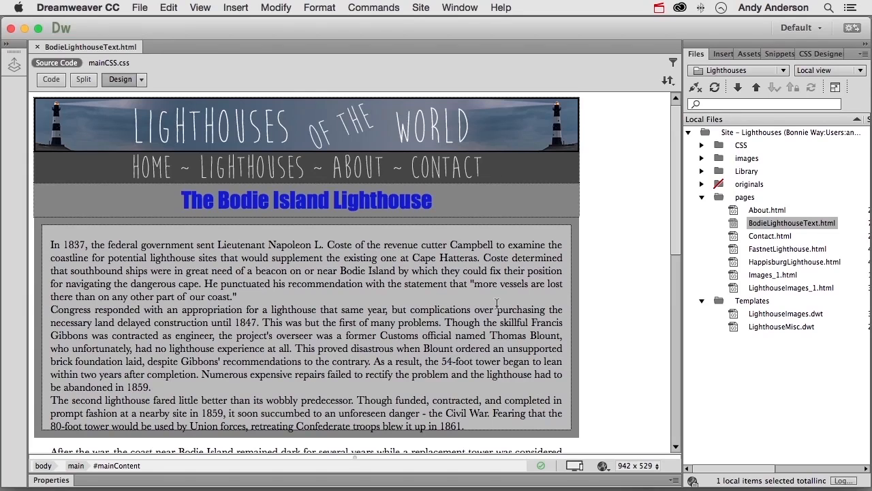
- Save the Bodie Island page as a template named LighthouseText in the Lighthouses site and update its links
{"action": "left_click", "coordinate": [142, 8]}
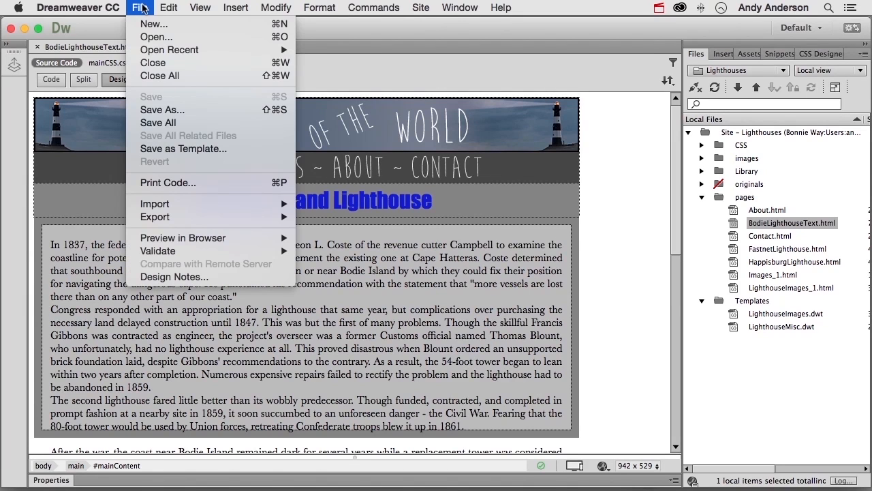
{"action": "left_click", "coordinate": [198, 148]}
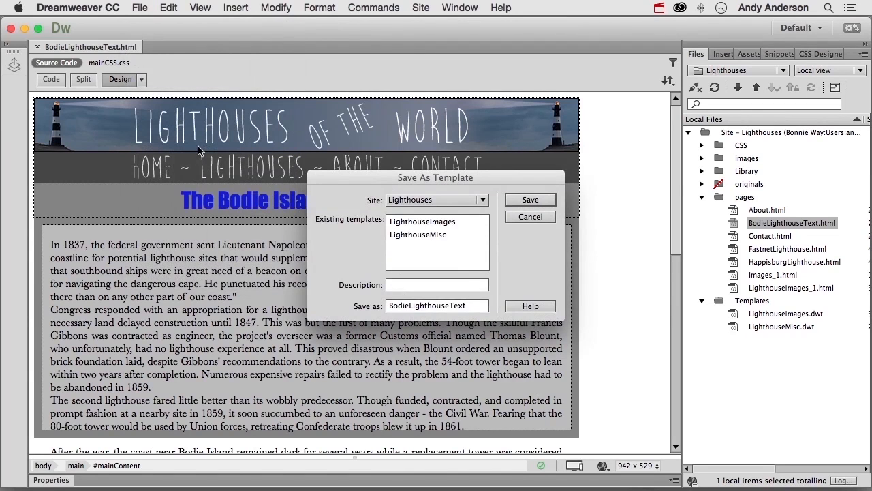
{"action": "double_click", "coordinate": [417, 305]}
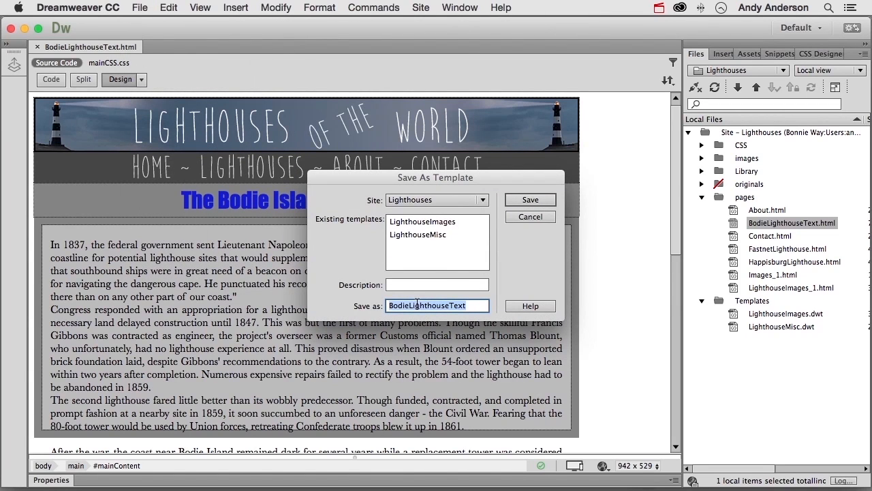
{"action": "left_click", "coordinate": [417, 304]}
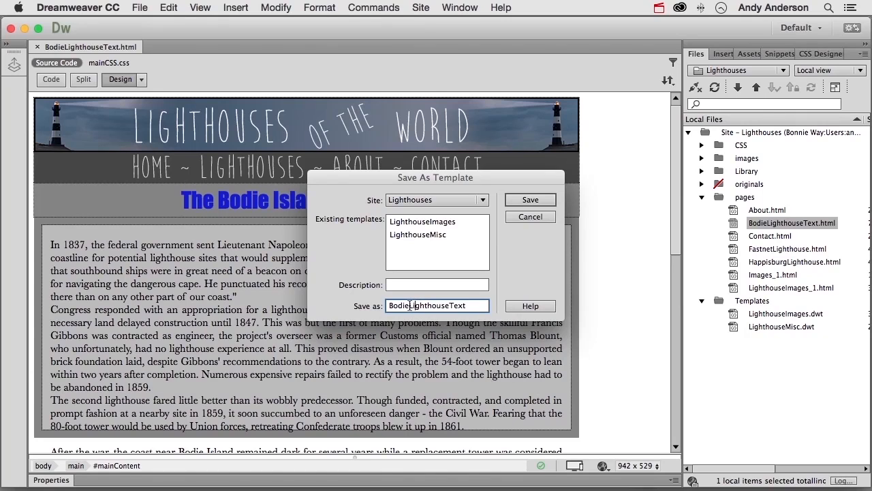
{"action": "left_click_drag", "start_coordinate": [408, 305], "coordinate": [387, 306]}
{"action": "key", "text": "BackSpace"}
{"action": "left_click", "coordinate": [523, 201]}
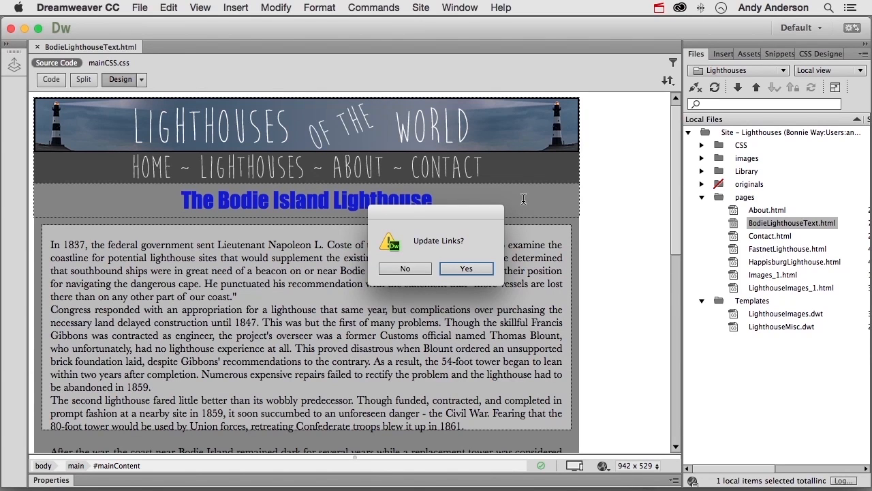
{"action": "left_click", "coordinate": [468, 268]}
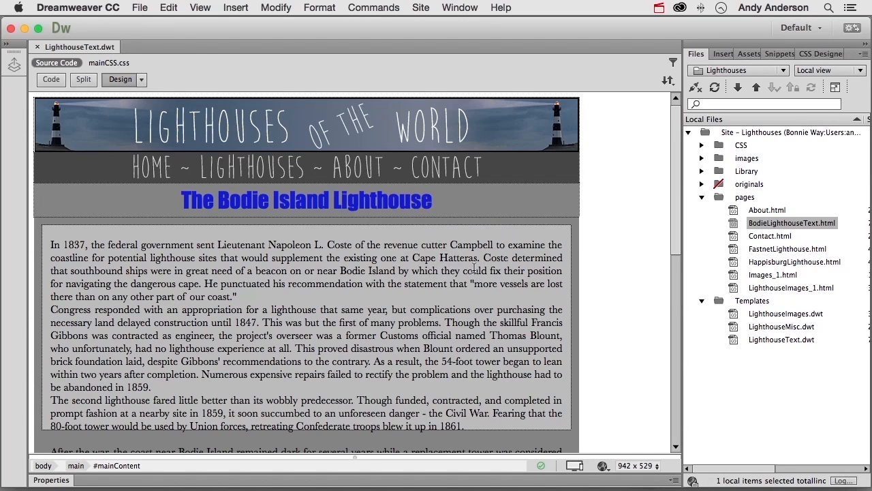
- Change the page heading to "The xxx Lighthouse" and make it an editable template region named subHeading_1
{"action": "left_click_drag", "start_coordinate": [218, 202], "coordinate": [329, 203]}
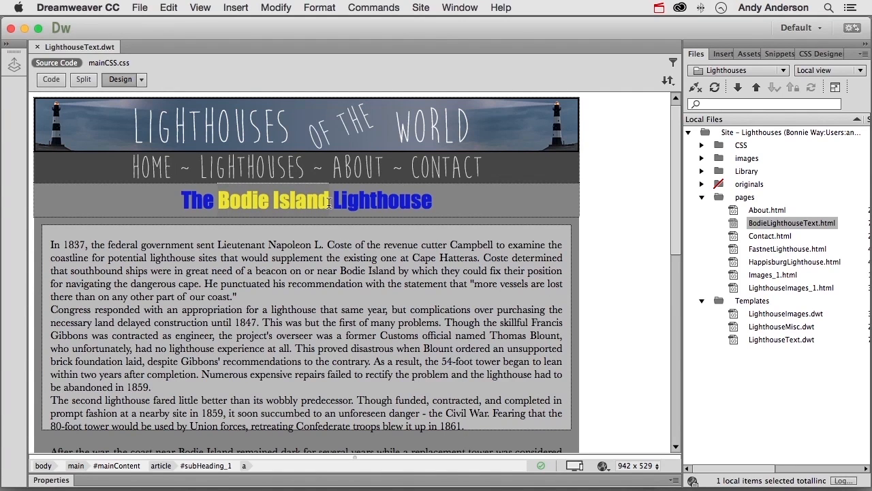
{"action": "type", "text": "xxx"}
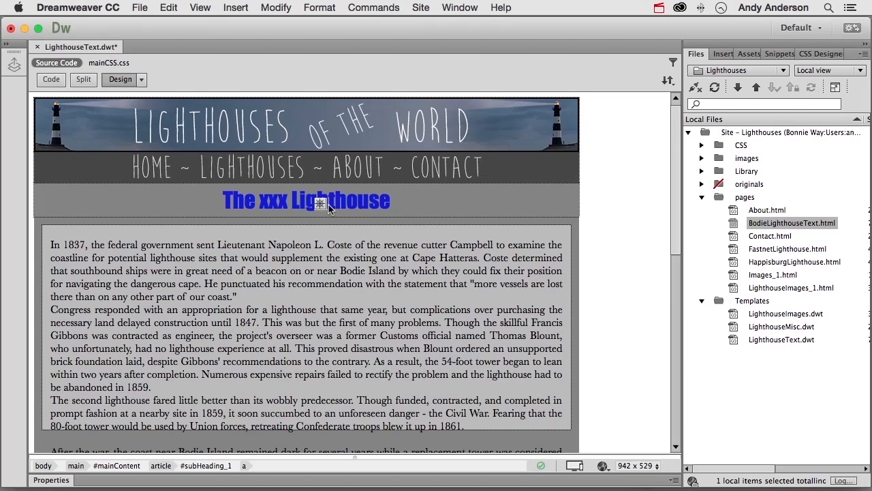
{"action": "left_click", "coordinate": [393, 198]}
{"action": "left_click_drag", "start_coordinate": [393, 198], "coordinate": [227, 202]}
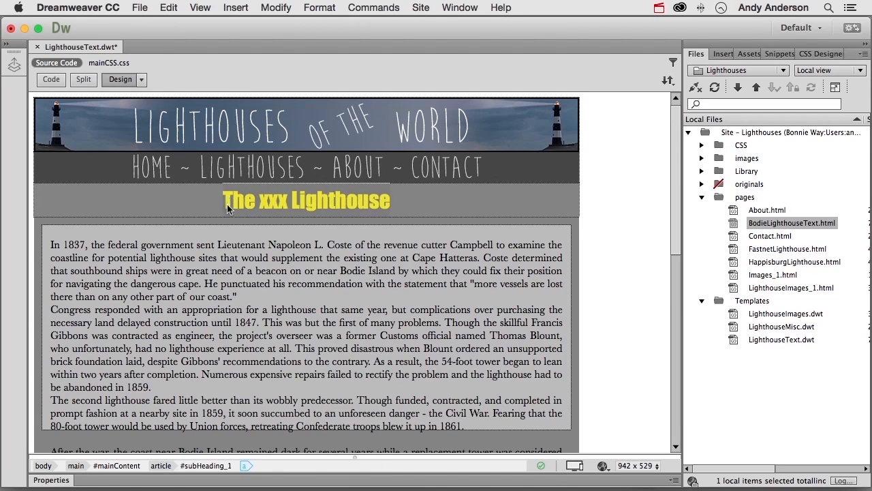
{"action": "right_click", "coordinate": [227, 203]}
{"action": "mouse_move", "coordinate": [246, 238]}
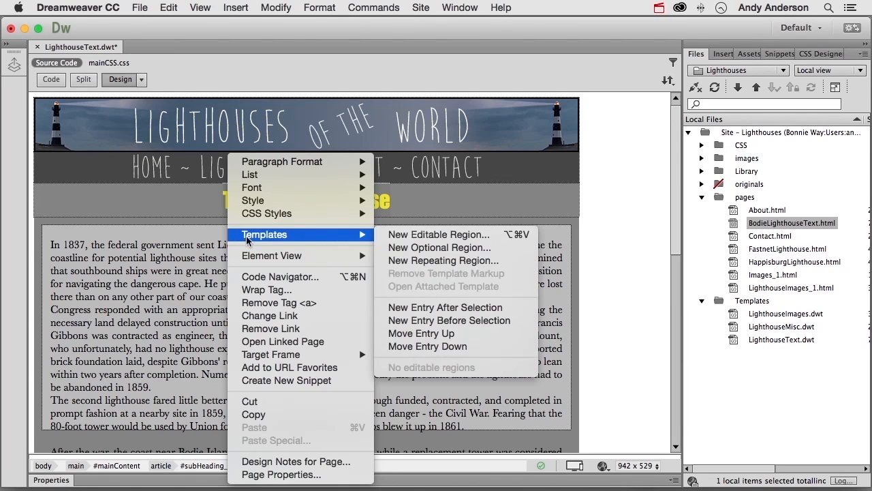
{"action": "left_click", "coordinate": [400, 235]}
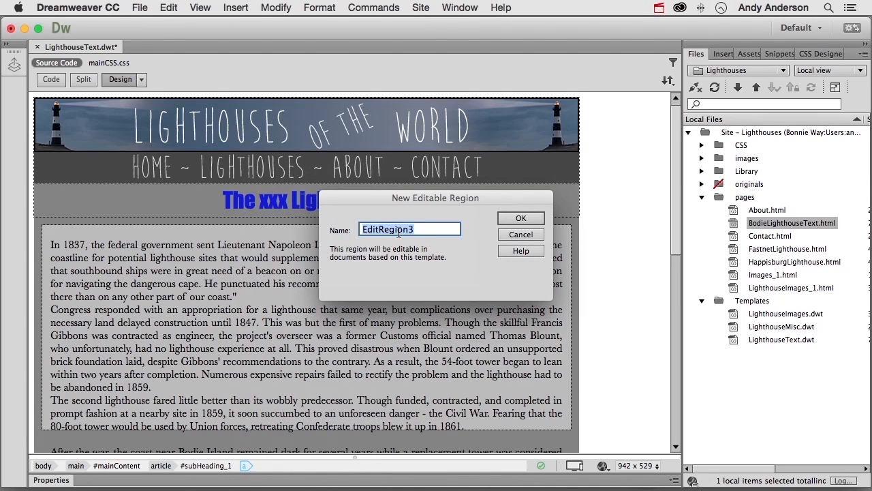
{"action": "type", "text": "subHeading_1"}
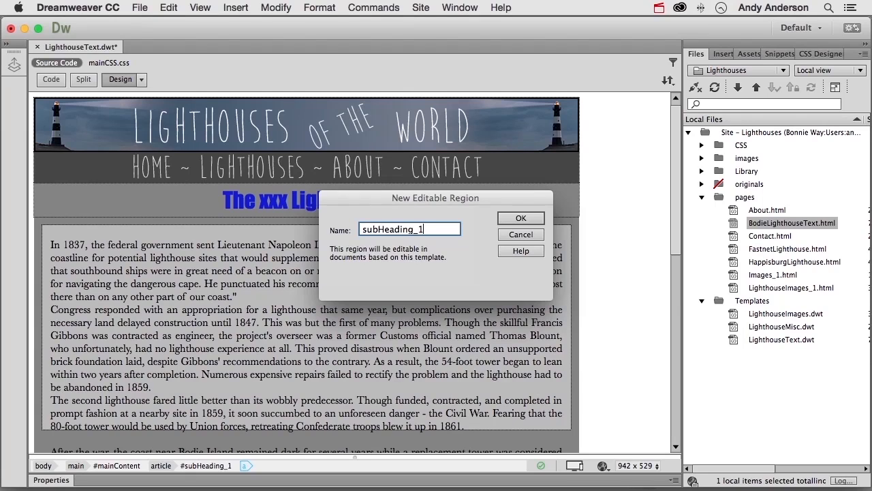
{"action": "left_click", "coordinate": [513, 219]}
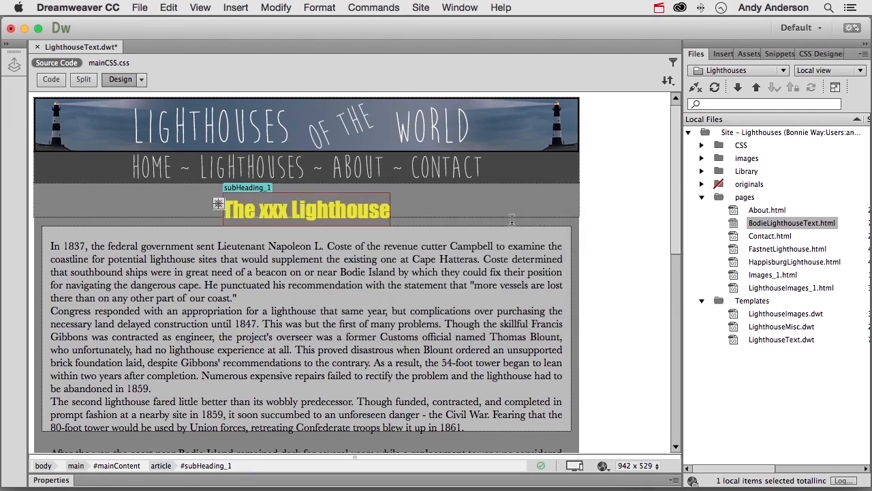
{"action": "left_click", "coordinate": [442, 202]}
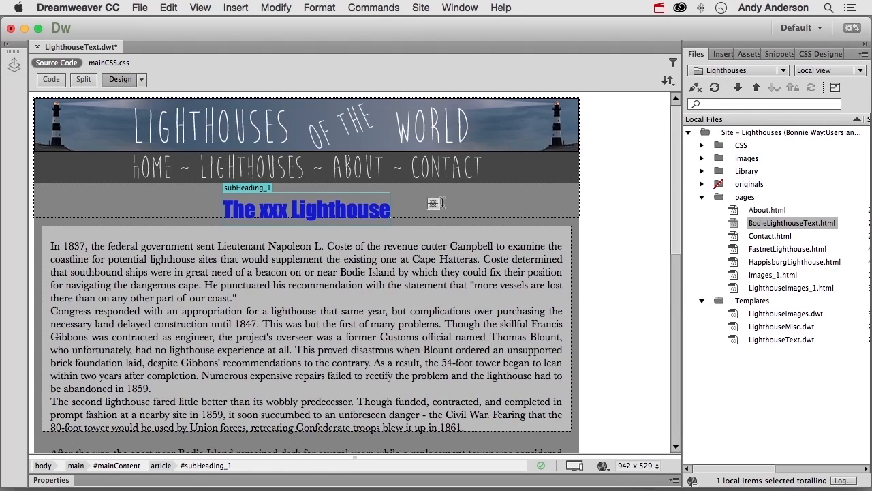
- Delete all the article text from the main text box below the heading
{"action": "scroll", "coordinate": [441, 202], "scroll_direction": "down", "scroll_amount": 15}
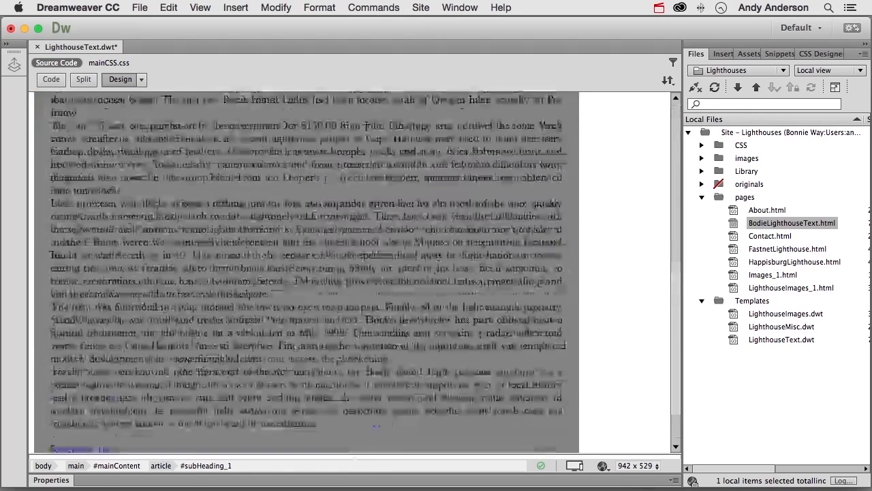
{"action": "left_click_drag", "start_coordinate": [120, 398], "coordinate": [53, 246]}
{"action": "key", "text": "BackSpace"}
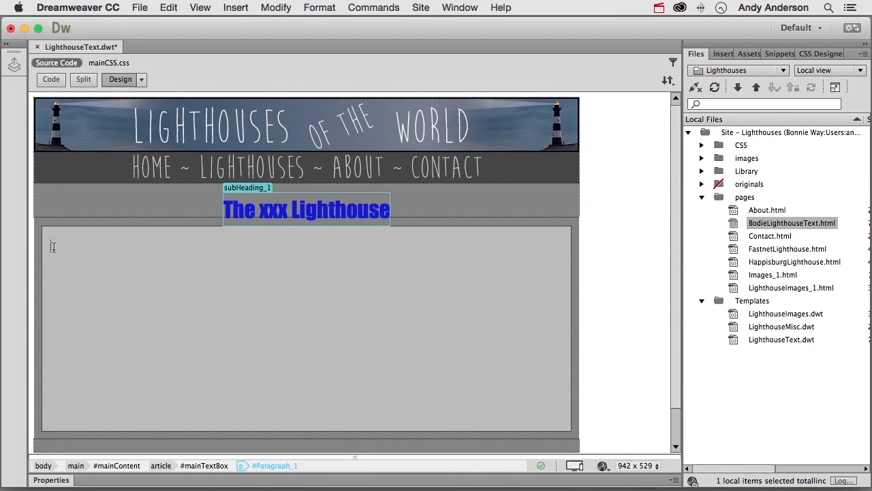
- Create an editable template region named mainTextBox in the empty text box below the heading
{"action": "right_click", "coordinate": [53, 246]}
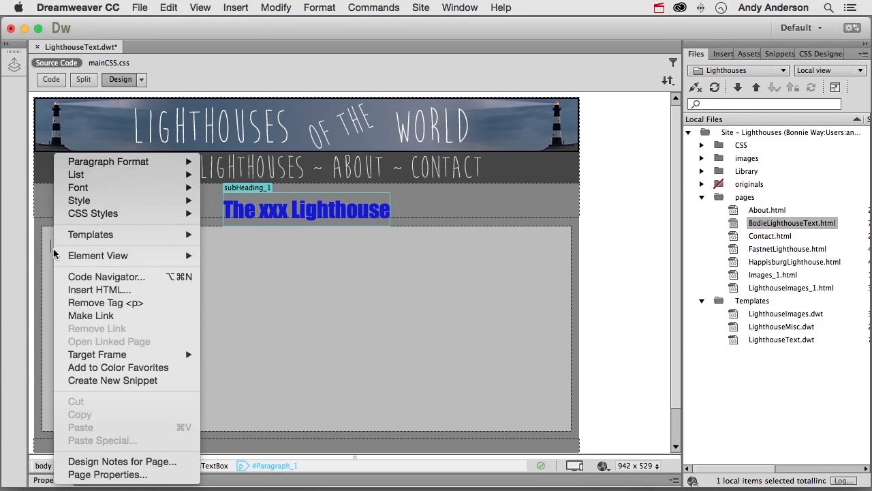
{"action": "mouse_move", "coordinate": [193, 237]}
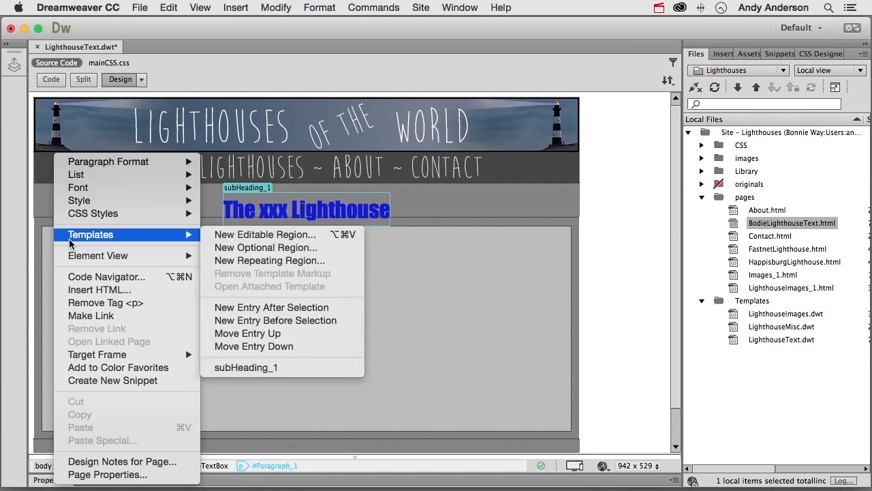
{"action": "left_click", "coordinate": [222, 239]}
{"action": "type", "text": "mainTextBox"}
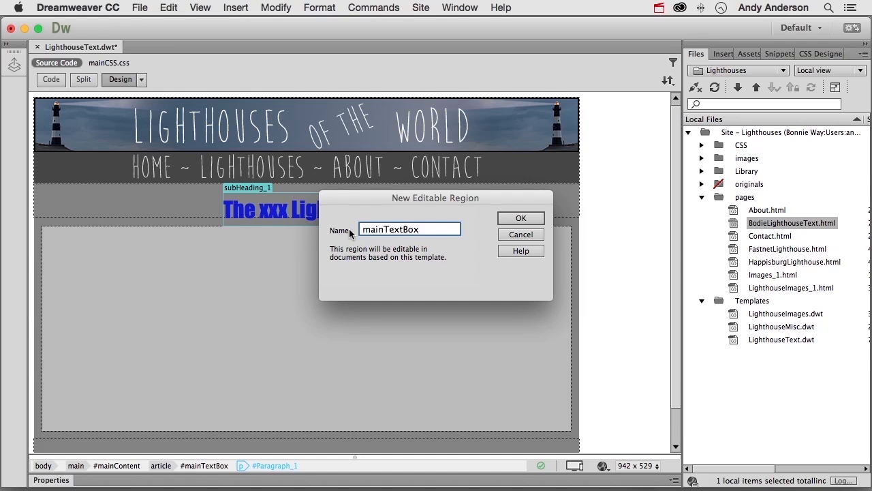
{"action": "left_click", "coordinate": [513, 218]}
- Delete the placeholder text inside the mainTextBox region, and close the LighthouseText template with its changes saved
{"action": "left_click_drag", "start_coordinate": [110, 243], "coordinate": [51, 243]}
{"action": "key", "text": "Delete"}
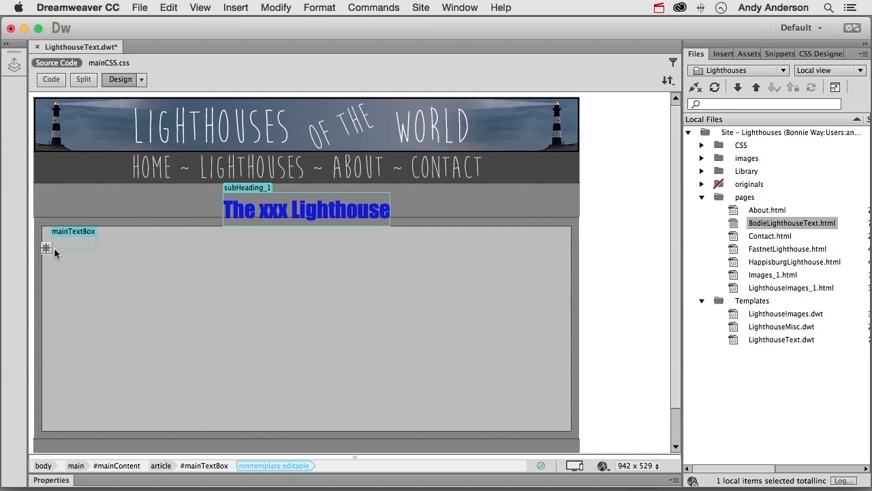
{"action": "left_click", "coordinate": [36, 47]}
{"action": "left_click", "coordinate": [494, 270]}
- Create a new page from the Lighthouses site's LighthouseText template
{"action": "left_click", "coordinate": [142, 8]}
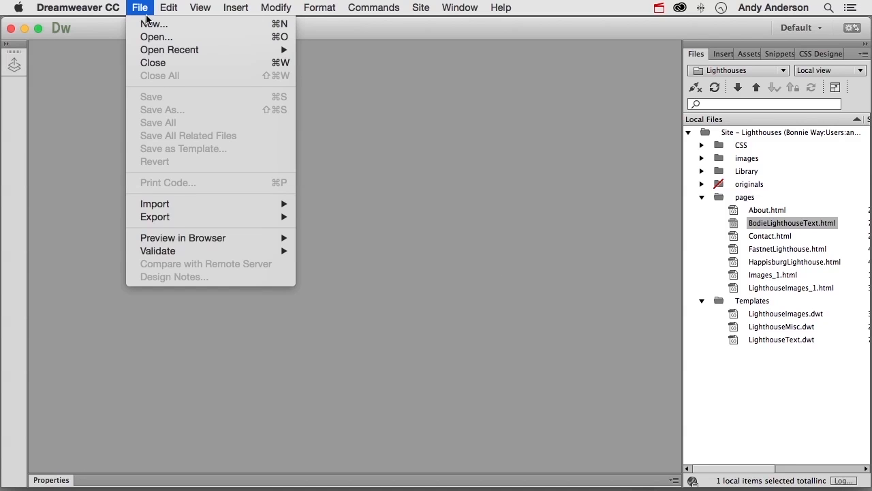
{"action": "left_click", "coordinate": [150, 25]}
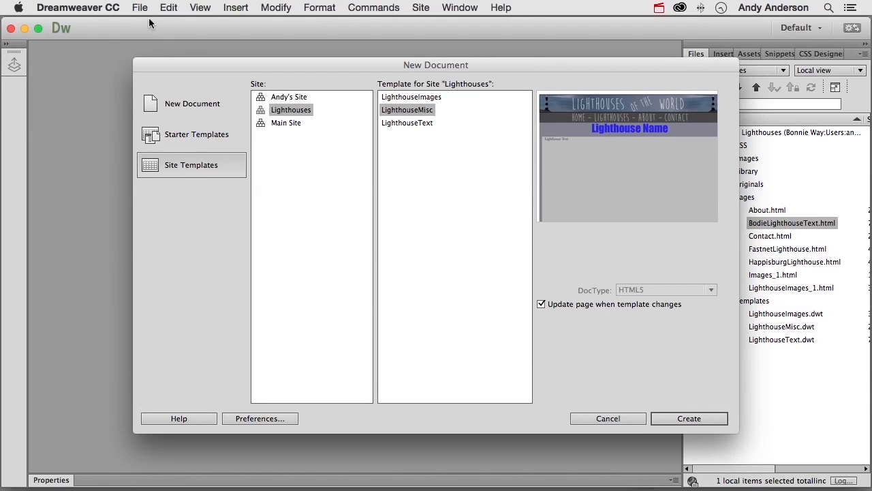
{"action": "left_click", "coordinate": [407, 124]}
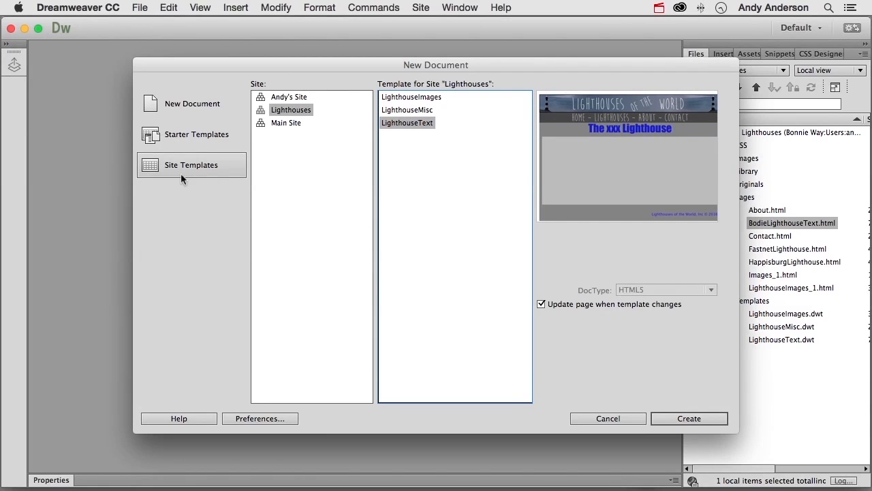
{"action": "left_click", "coordinate": [716, 419]}
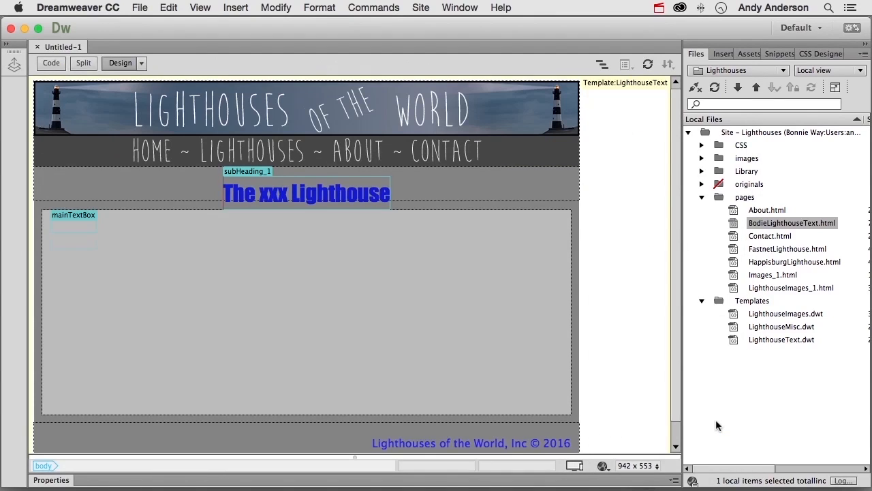
- Replace "xxx" in the new page's heading with "Bodie Island" copied from the heading of BodieLighthouseText.html
{"action": "double_click", "coordinate": [736, 225]}
{"action": "left_click_drag", "start_coordinate": [219, 199], "coordinate": [328, 209]}
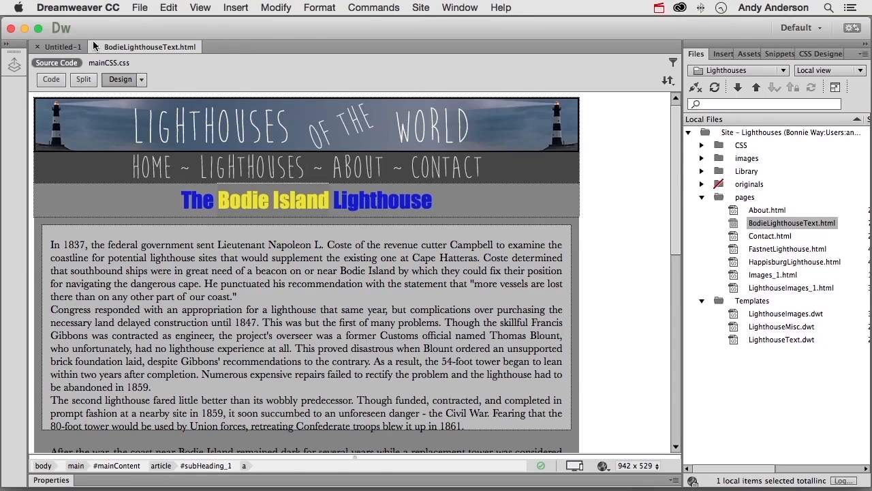
{"action": "left_click", "coordinate": [64, 48]}
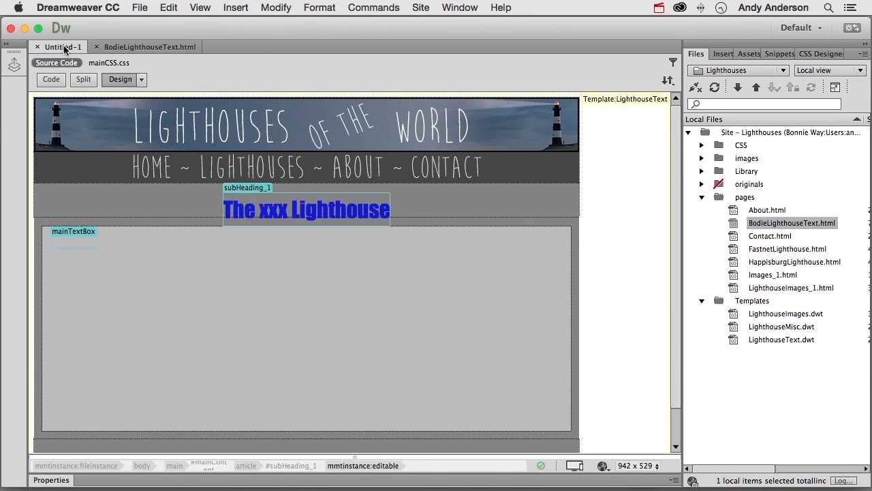
{"action": "double_click", "coordinate": [274, 210]}
{"action": "key", "text": "super+v"}
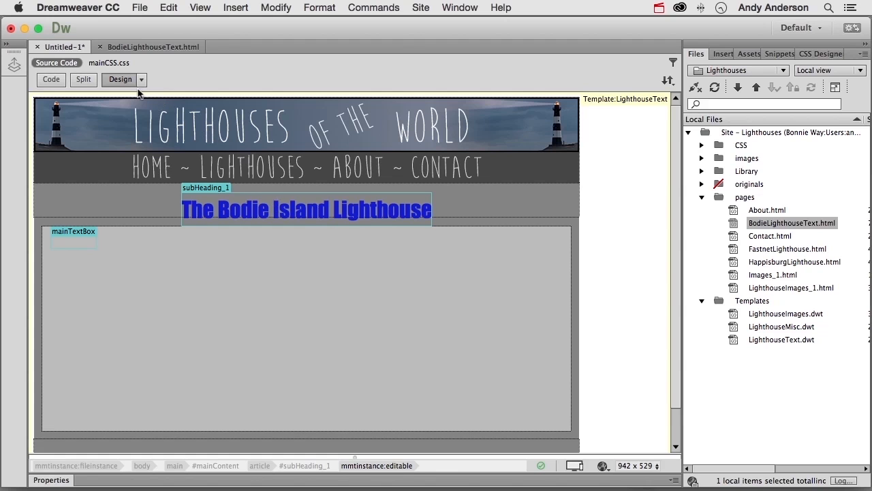
- Copy the full Bodie Island article, without the Return to Top link, into the new page's mainTextBox region and review it
{"action": "left_click", "coordinate": [146, 47]}
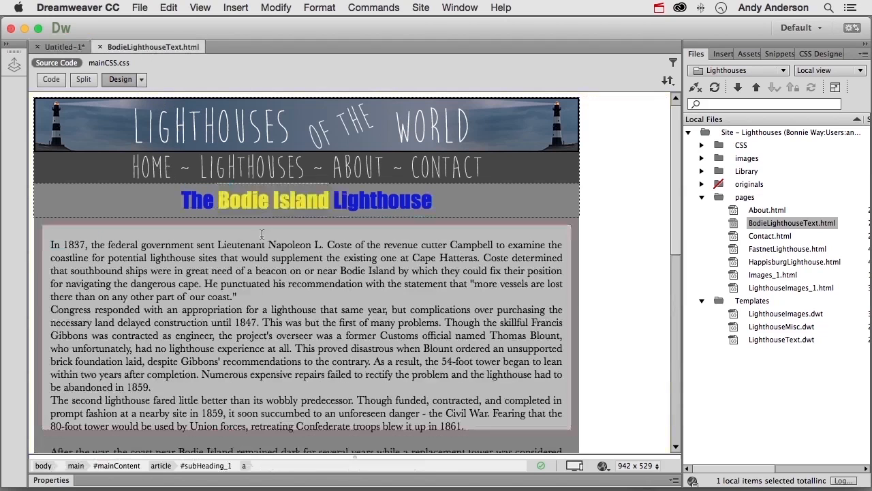
{"action": "scroll", "coordinate": [290, 297], "scroll_direction": "down", "scroll_amount": 10}
{"action": "scroll", "coordinate": [290, 297], "scroll_direction": "down", "scroll_amount": 5}
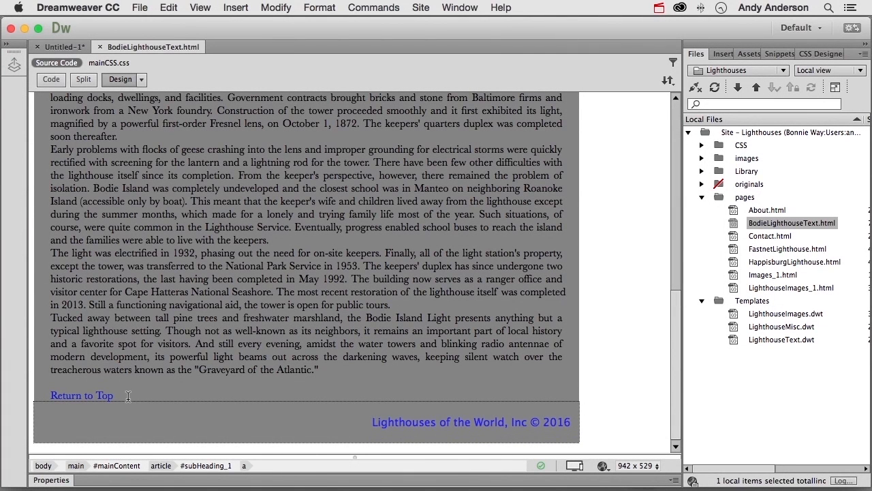
{"action": "left_click_drag", "start_coordinate": [321, 370], "coordinate": [54, 196]}
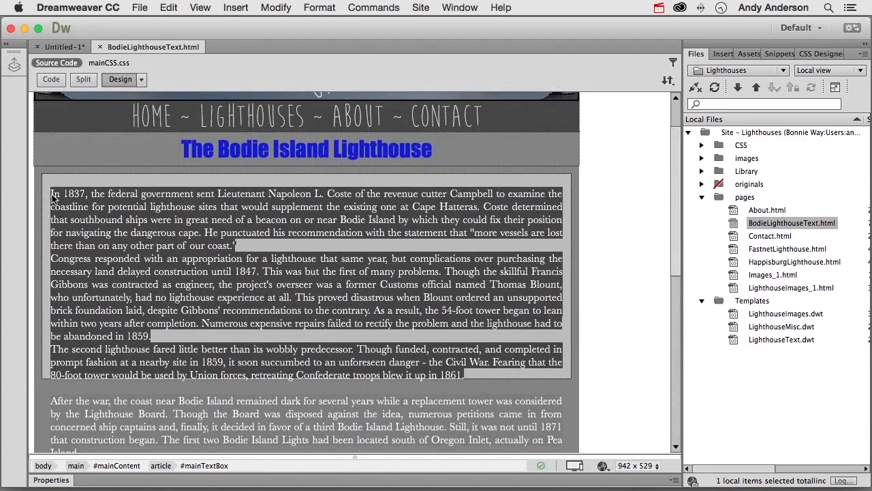
{"action": "left_click", "coordinate": [65, 46]}
{"action": "left_click", "coordinate": [88, 242]}
{"action": "key", "text": "super+v"}
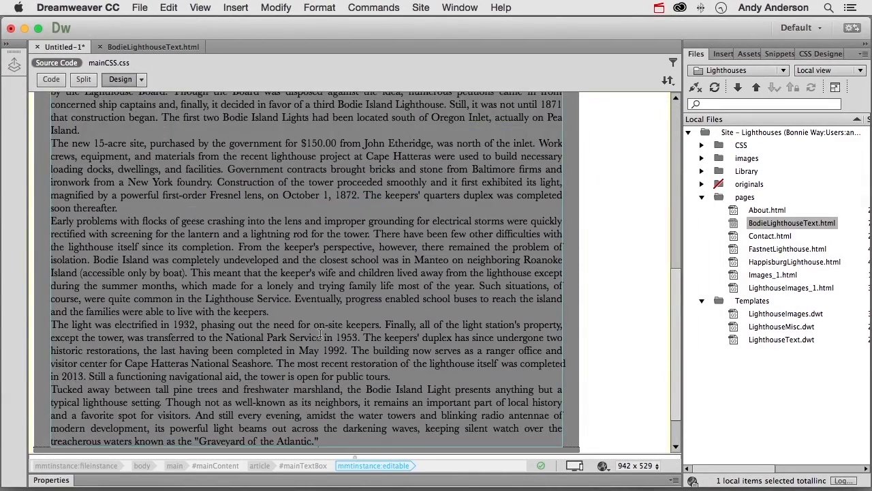
{"action": "scroll", "coordinate": [320, 333], "scroll_direction": "down", "scroll_amount": 1}
{"action": "scroll", "coordinate": [320, 333], "scroll_direction": "up", "scroll_amount": 10}
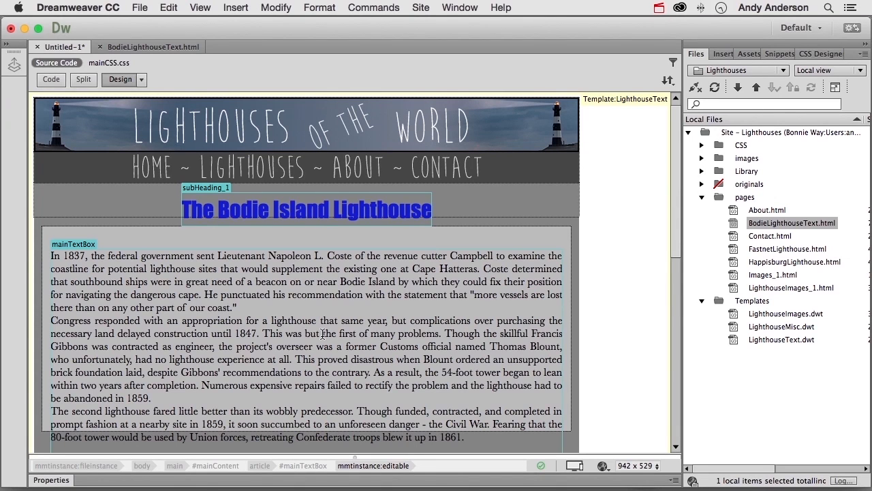
- Save the new page as BodieLighthouseText.html in the pages folder, replacing the existing file, and close the open documents
{"action": "left_click", "coordinate": [38, 47]}
{"action": "left_click", "coordinate": [473, 276]}
{"action": "type", "text": "BodieLighthouseText"}
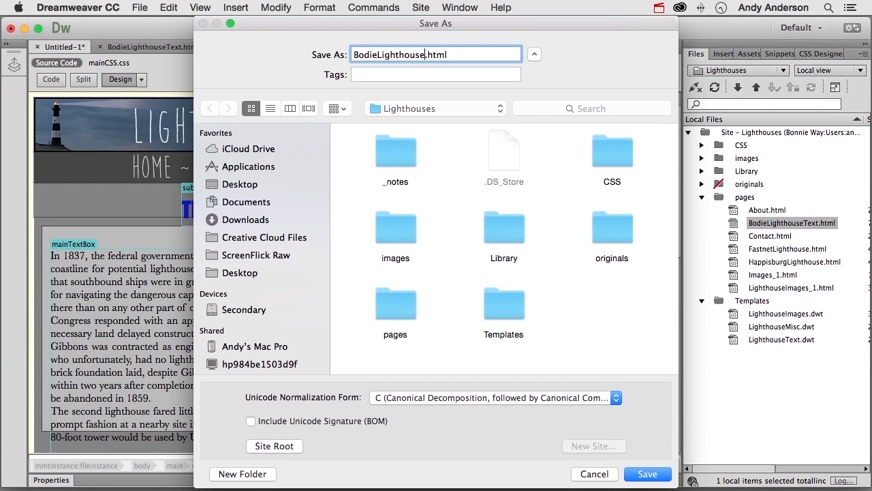
{"action": "double_click", "coordinate": [400, 303]}
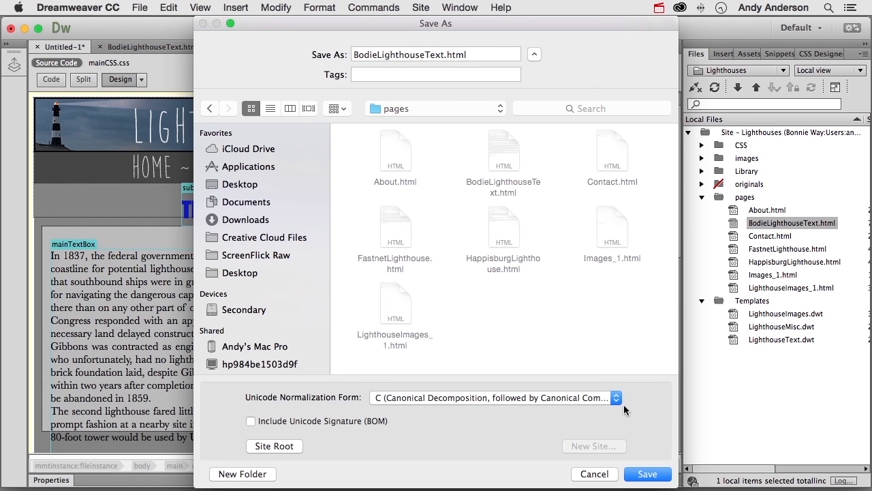
{"action": "left_click", "coordinate": [643, 477]}
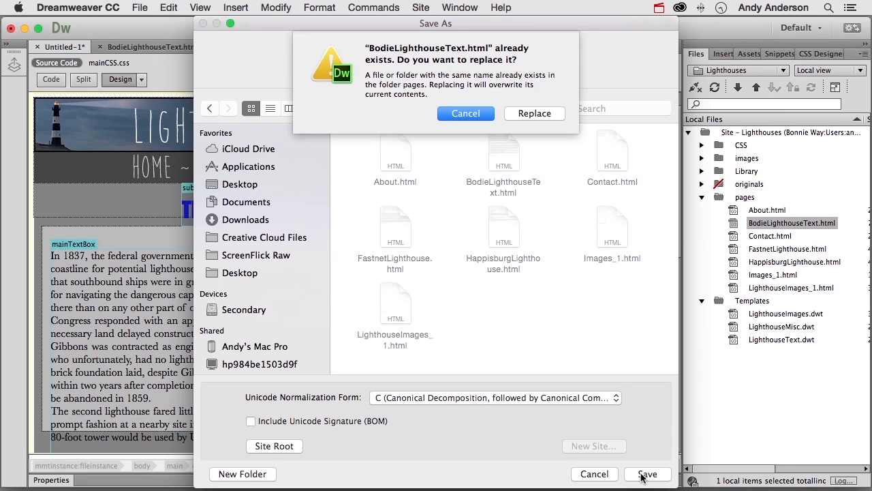
{"action": "left_click", "coordinate": [544, 117]}
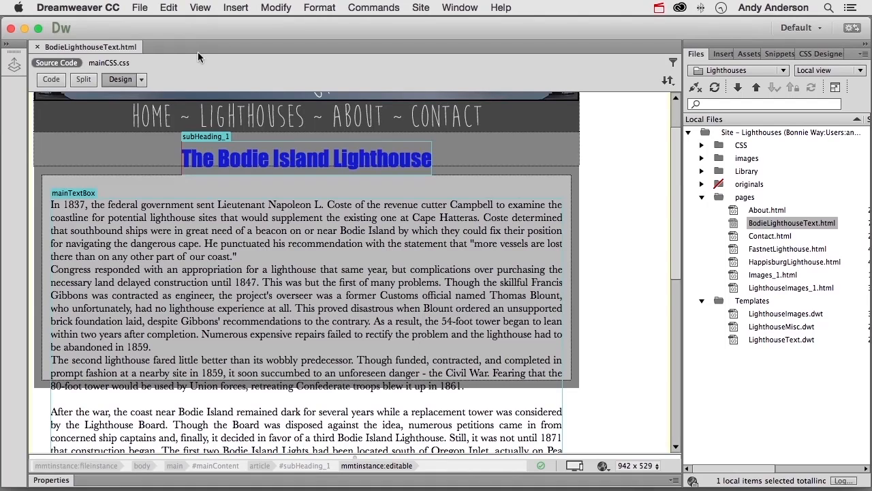
{"action": "key", "text": "super+w"}
- Create another new page from the LighthouseText site template for the Fastnet lighthouse
{"action": "left_click", "coordinate": [140, 8]}
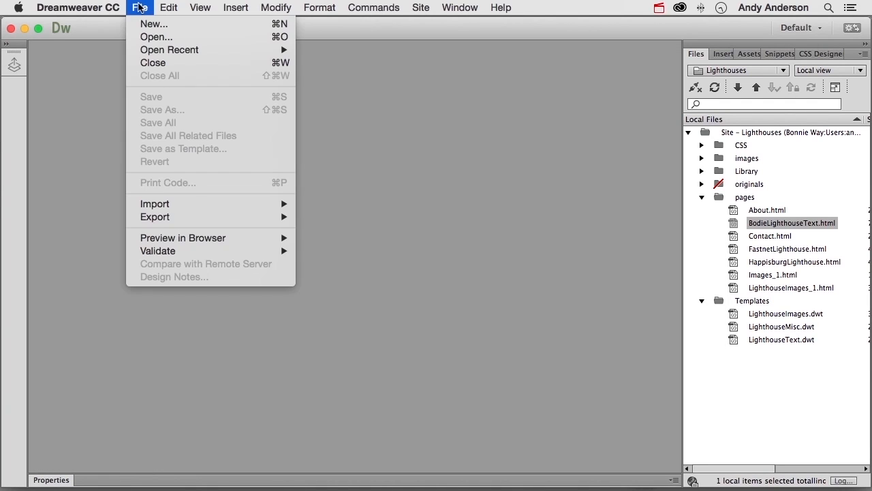
{"action": "left_click", "coordinate": [148, 23]}
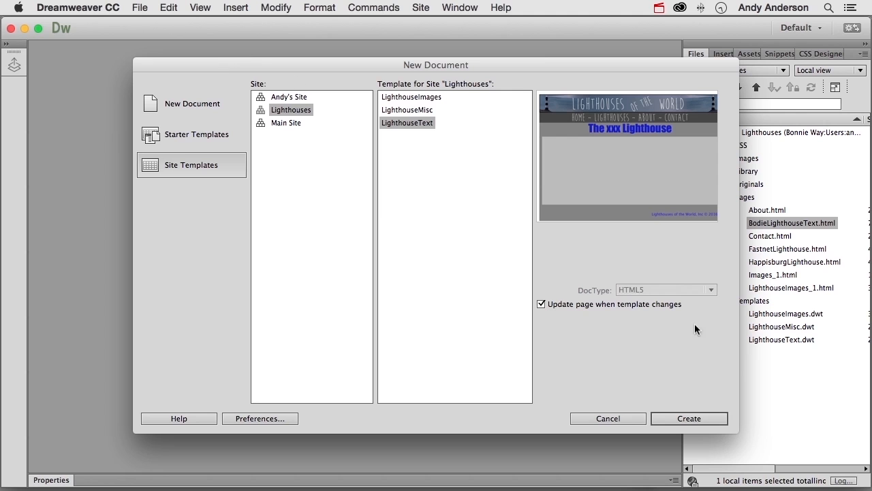
{"action": "left_click", "coordinate": [722, 418]}
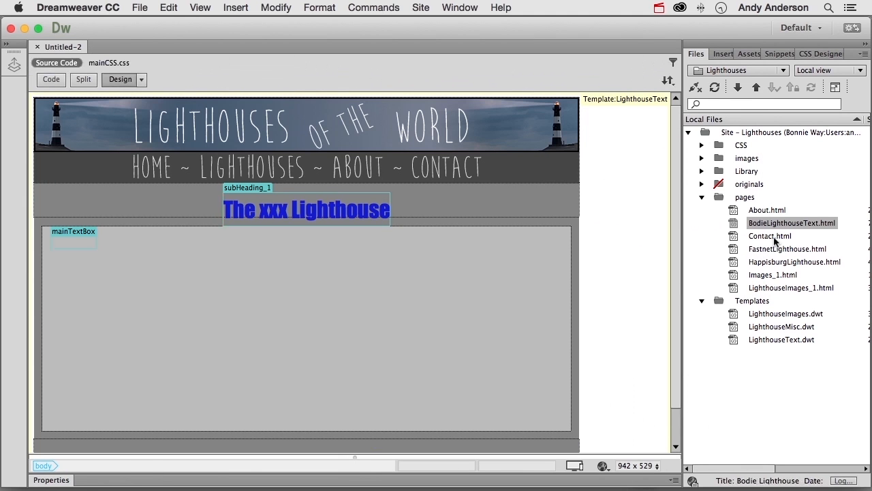
- Replace "xxx" in the new page's heading with "Fastnet" copied from the heading of FastnetLighthouse.html
{"action": "left_click", "coordinate": [732, 249]}
{"action": "double_click", "coordinate": [733, 250]}
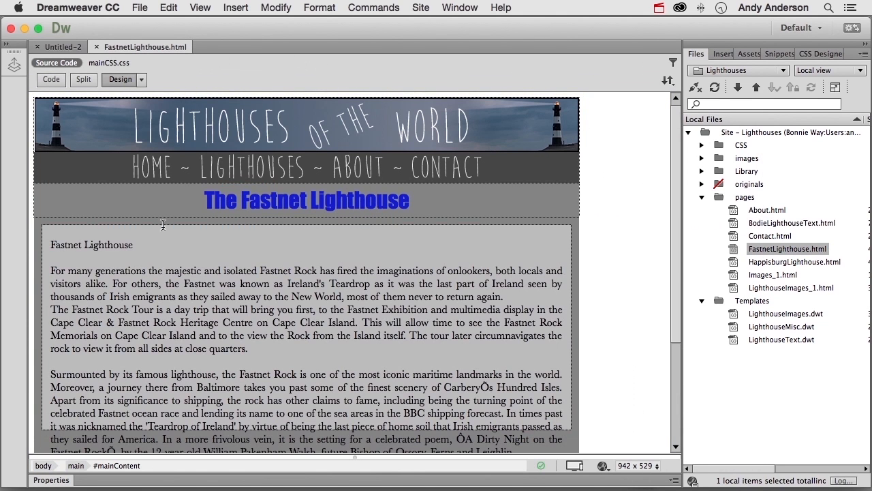
{"action": "double_click", "coordinate": [278, 201]}
{"action": "key", "text": "cmd+c"}
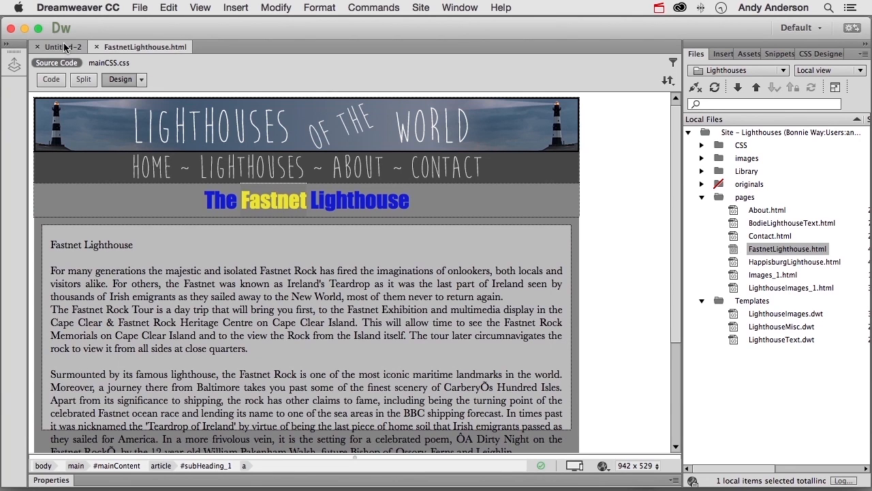
{"action": "left_click", "coordinate": [65, 47]}
{"action": "double_click", "coordinate": [267, 212]}
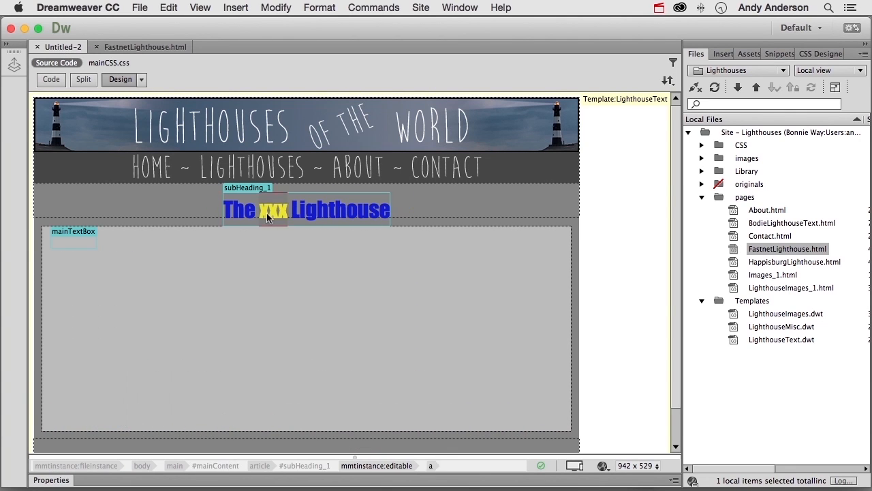
{"action": "key", "text": "cmd+v"}
- Copy the entire Fastnet article text from FastnetLighthouse.html into the new page's mainTextBox region
{"action": "left_click", "coordinate": [149, 47]}
{"action": "left_click_drag", "start_coordinate": [51, 243], "coordinate": [250, 389]}
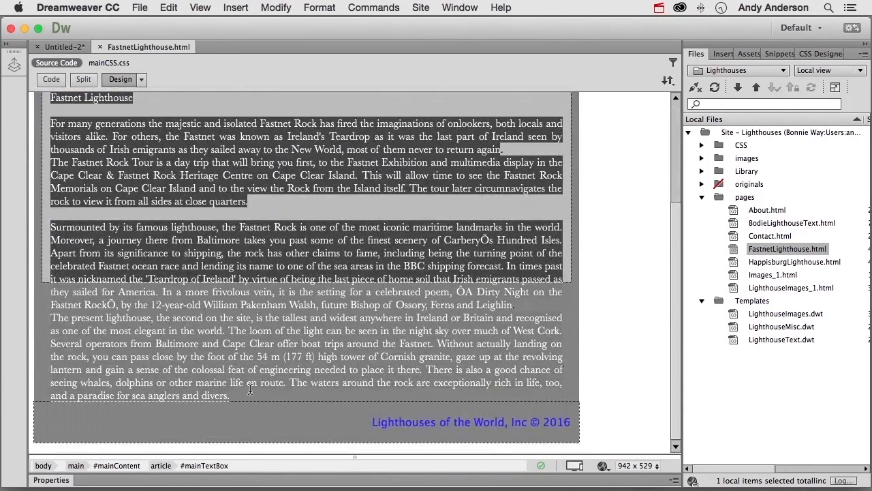
{"action": "left_click", "coordinate": [63, 47]}
{"action": "left_click", "coordinate": [80, 243]}
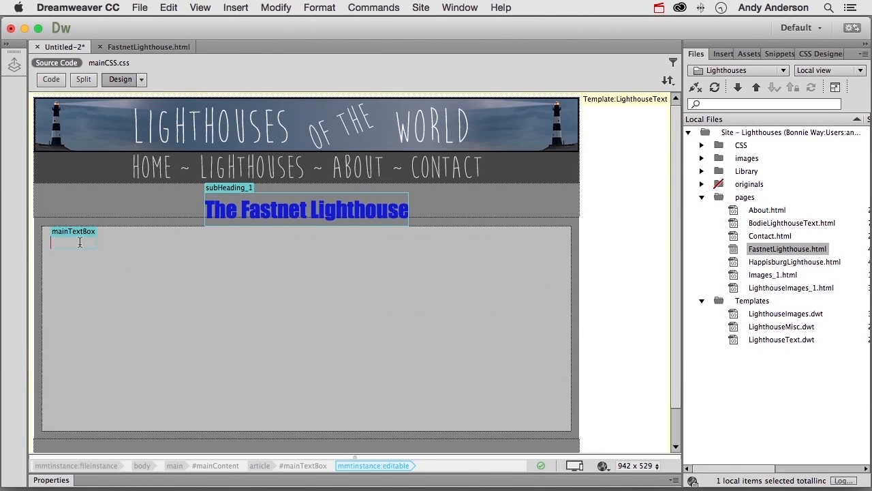
{"action": "key", "text": "super+v"}
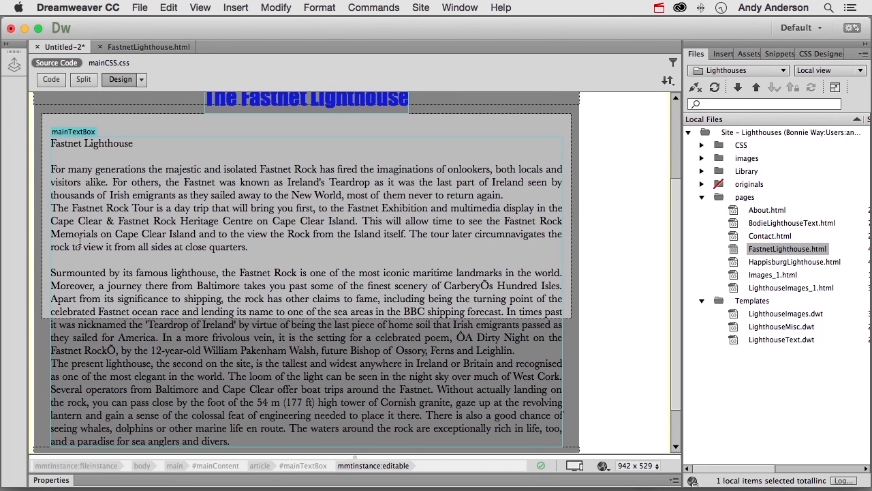
- Close the new Fastnet page, saving it as FastnetLighthouse.html in the pages folder and replacing the existing file
{"action": "left_click", "coordinate": [38, 47]}
{"action": "left_click", "coordinate": [490, 267]}
{"action": "type", "text": "FastnetLighthouse"}
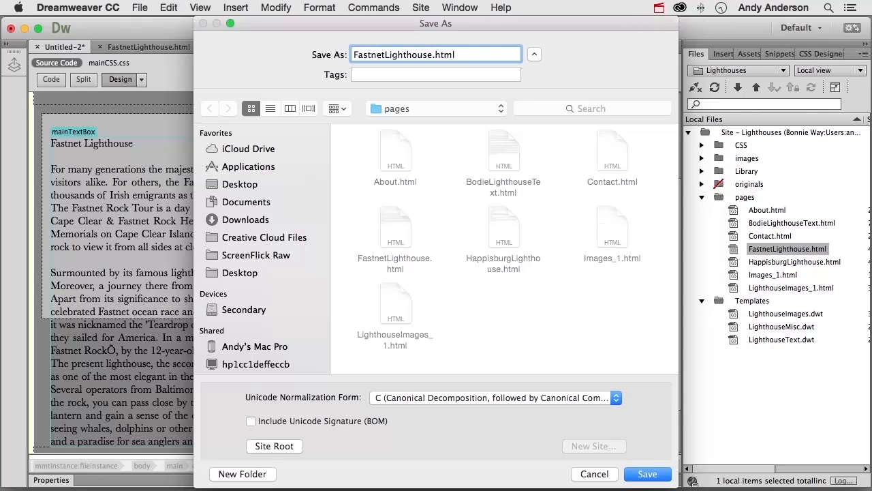
{"action": "key", "text": "Return"}
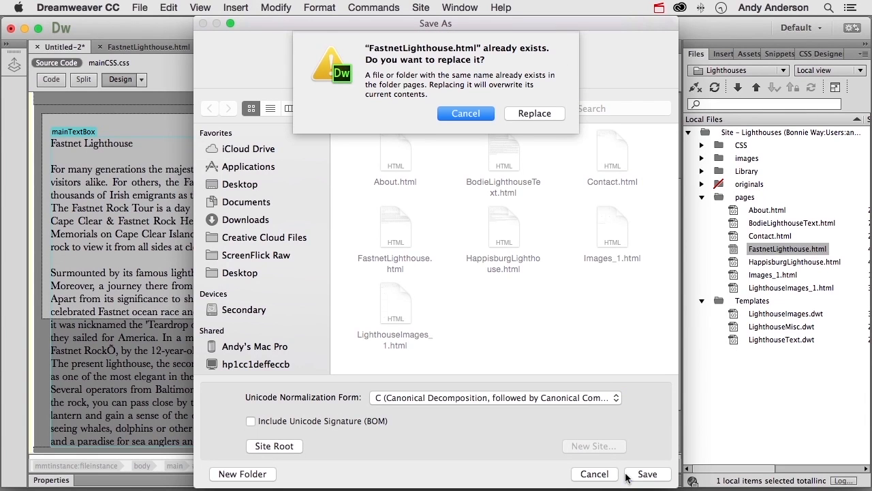
{"action": "left_click", "coordinate": [534, 114]}
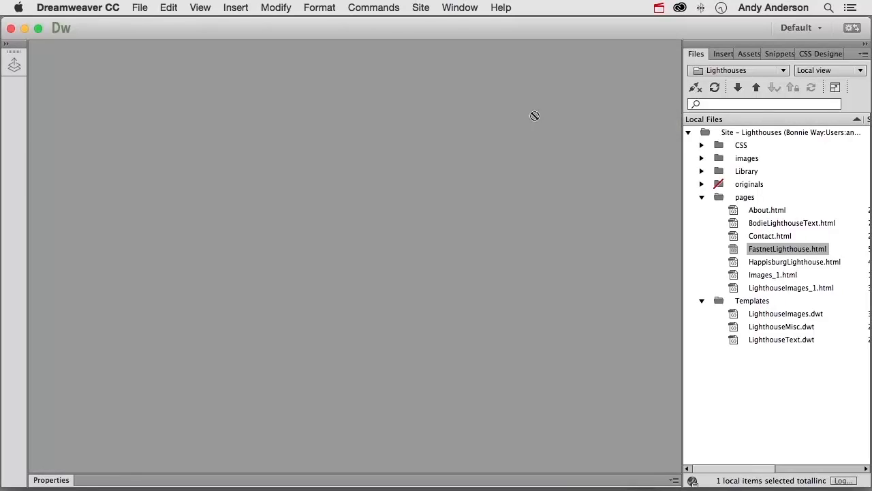
- Create a new page from the LighthouseText site template for the Happisburg lighthouse
{"action": "left_click", "coordinate": [138, 8]}
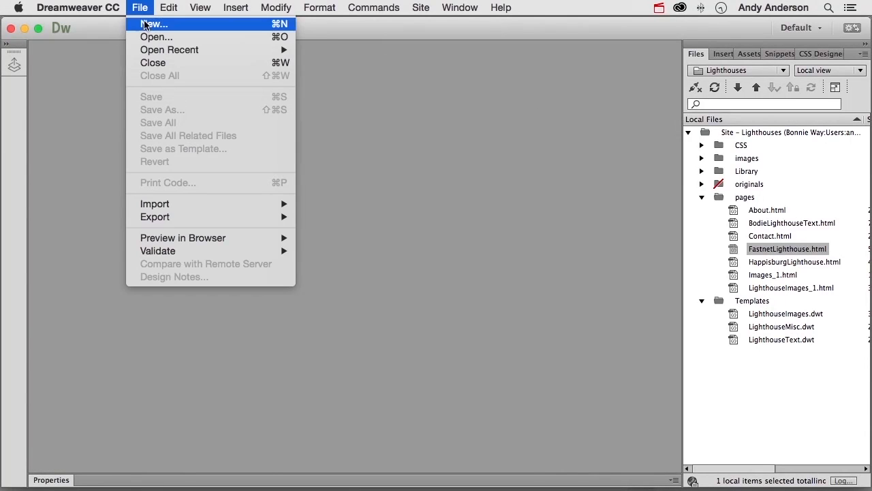
{"action": "left_click", "coordinate": [154, 23]}
{"action": "left_click", "coordinate": [692, 415]}
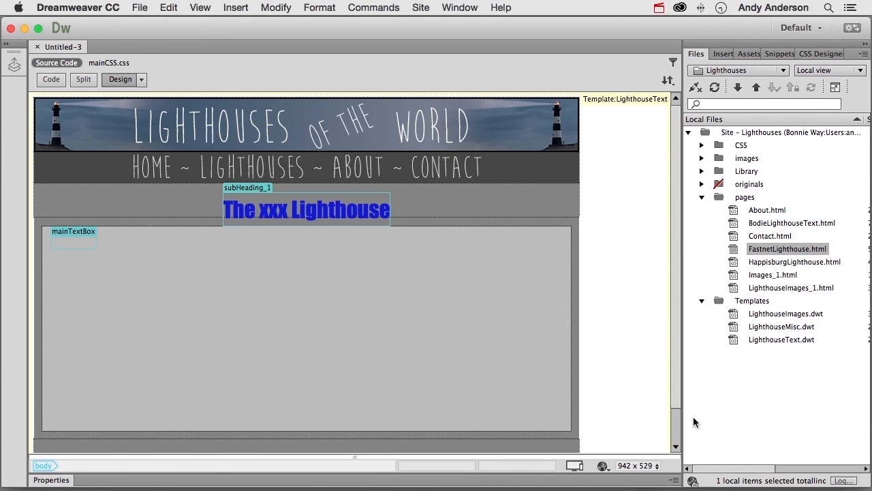
- Replace "xxx" in the new page's heading with "Happisburg" copied from the heading of HappisburgLighthouse.html
{"action": "double_click", "coordinate": [274, 199]}
{"action": "key", "text": "super+c"}
{"action": "left_click", "coordinate": [80, 49]}
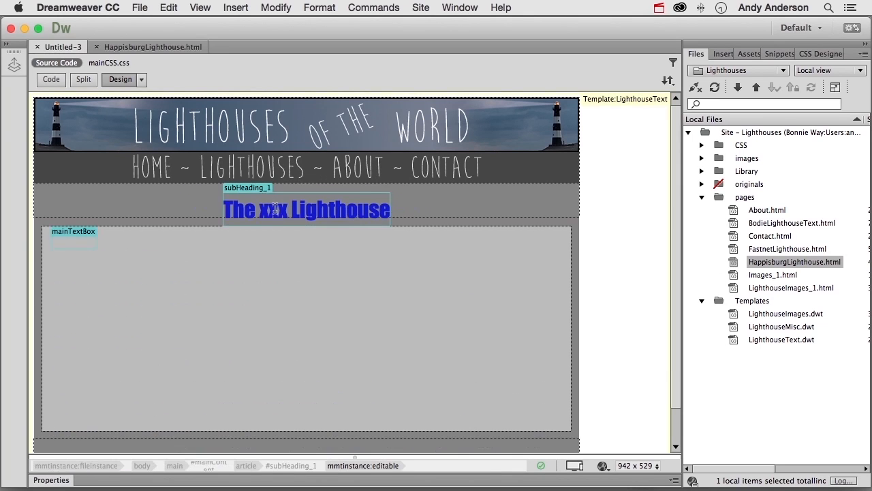
{"action": "key", "text": "super+v"}
- Copy the entire Happisburg article text from HappisburgLighthouse.html into the new page's mainTextBox region
{"action": "left_click", "coordinate": [156, 46]}
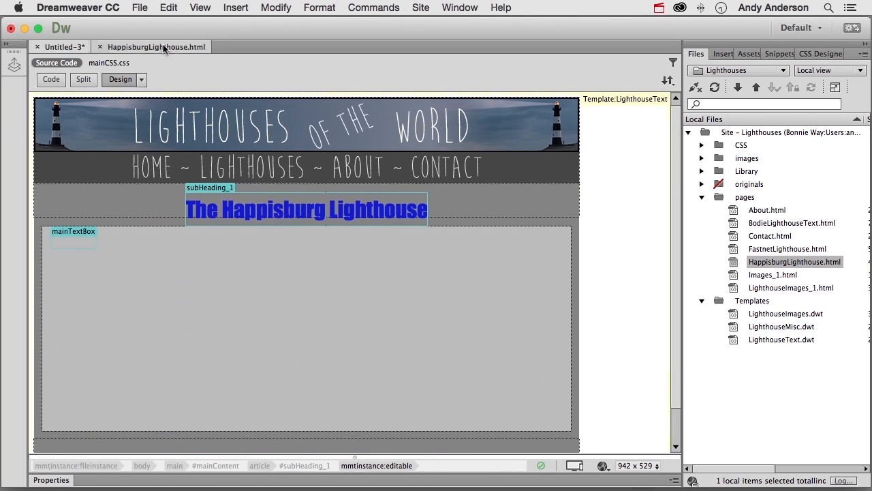
{"action": "left_click_drag", "start_coordinate": [51, 245], "coordinate": [236, 395]}
{"action": "key", "text": "super+c"}
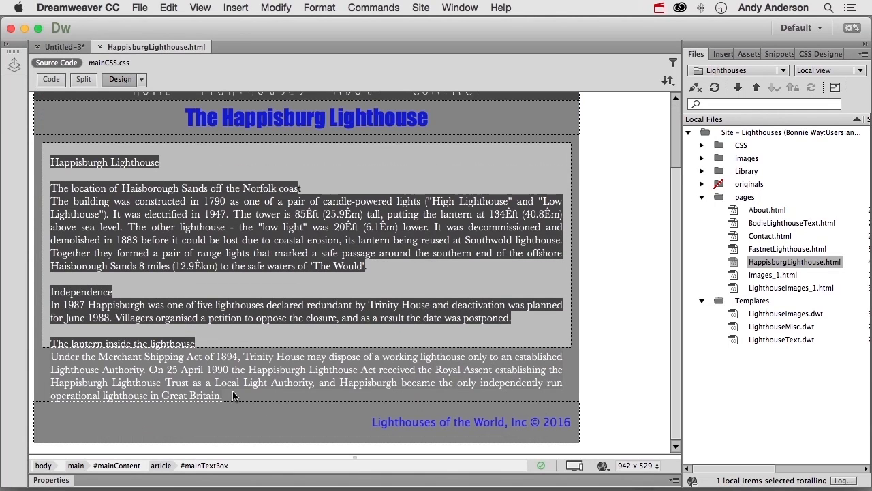
{"action": "left_click", "coordinate": [65, 47]}
{"action": "left_click", "coordinate": [68, 243]}
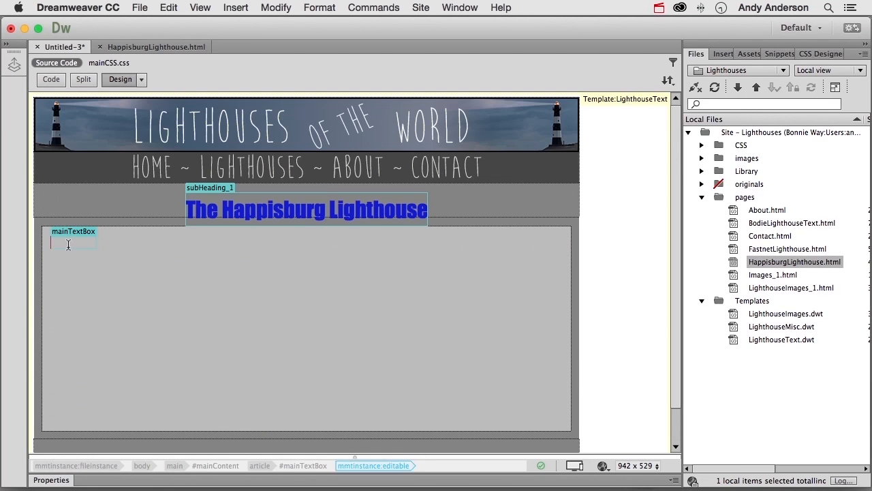
{"action": "key", "text": "super+v"}
- Save the new page over HappisburgLighthouse.html in the pages folder while closing it, and close the remaining Happisburg document
{"action": "left_click", "coordinate": [38, 46]}
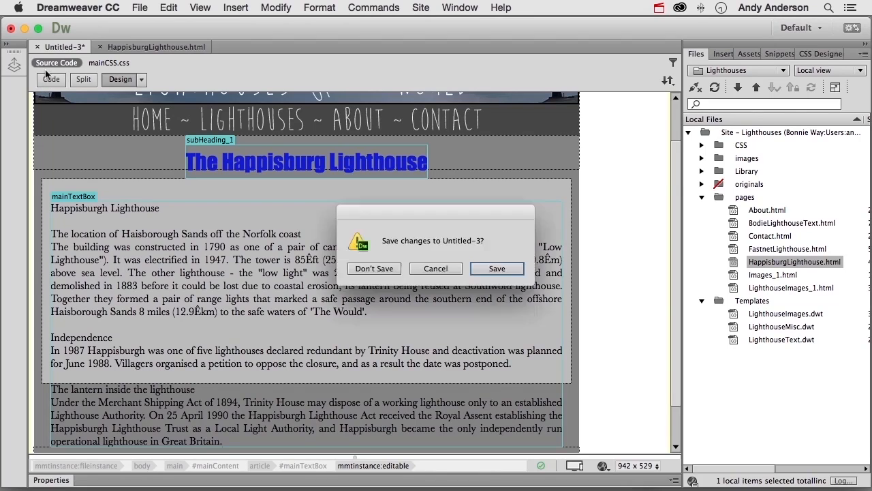
{"action": "left_click", "coordinate": [485, 267]}
{"action": "type", "text": "HappisburgLighthouse"}
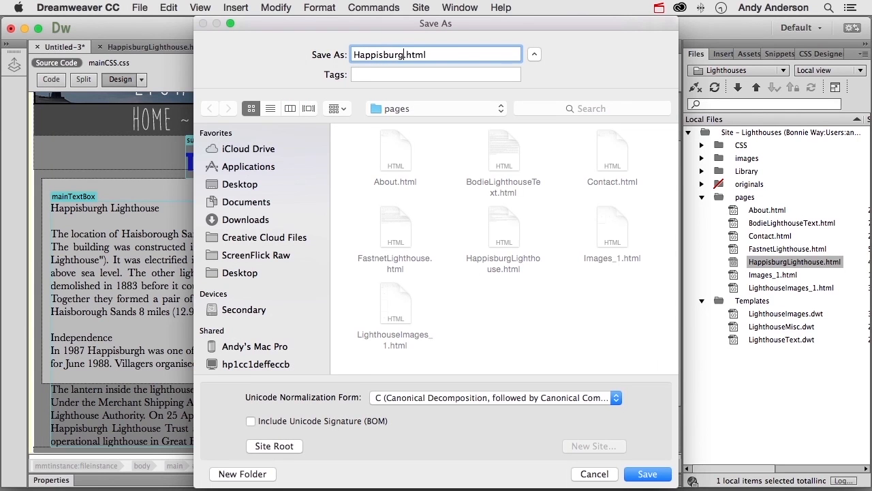
{"action": "key", "text": "Return"}
{"action": "left_click", "coordinate": [529, 112]}
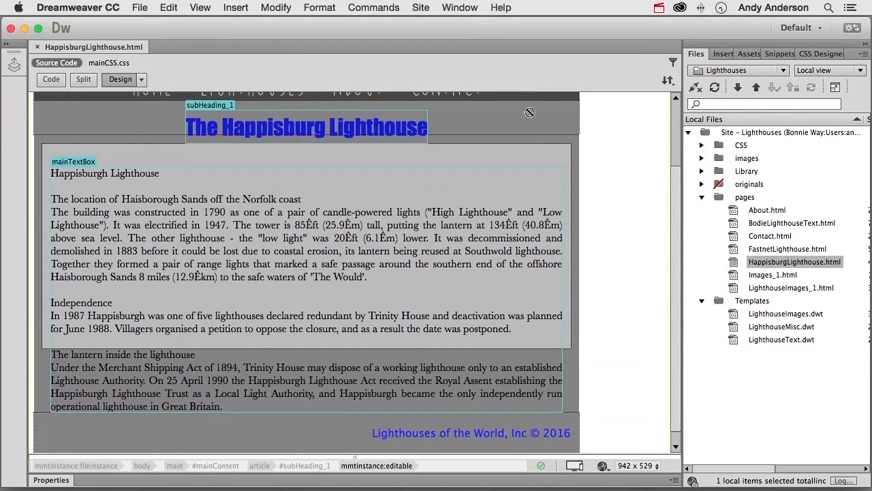
{"action": "left_click", "coordinate": [37, 46]}
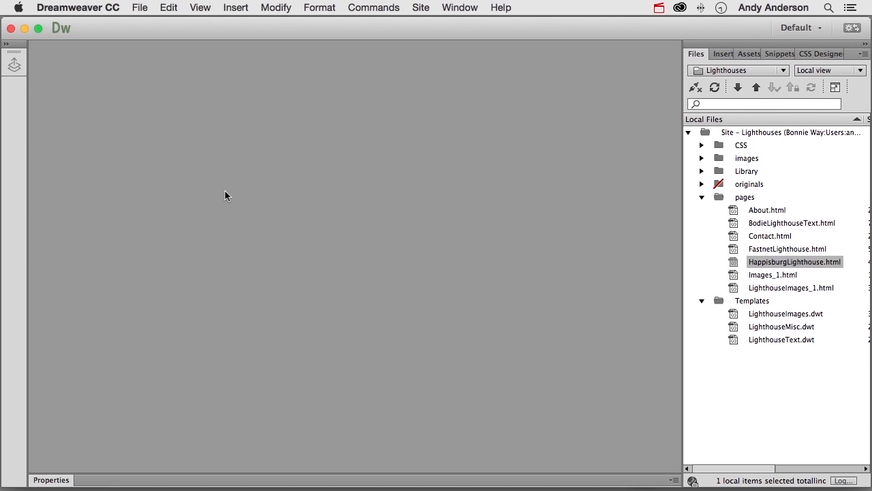
- Open the LighthouseText.dwt template and turn its footer text into a library item named "Main Footer"
{"action": "double_click", "coordinate": [733, 341]}
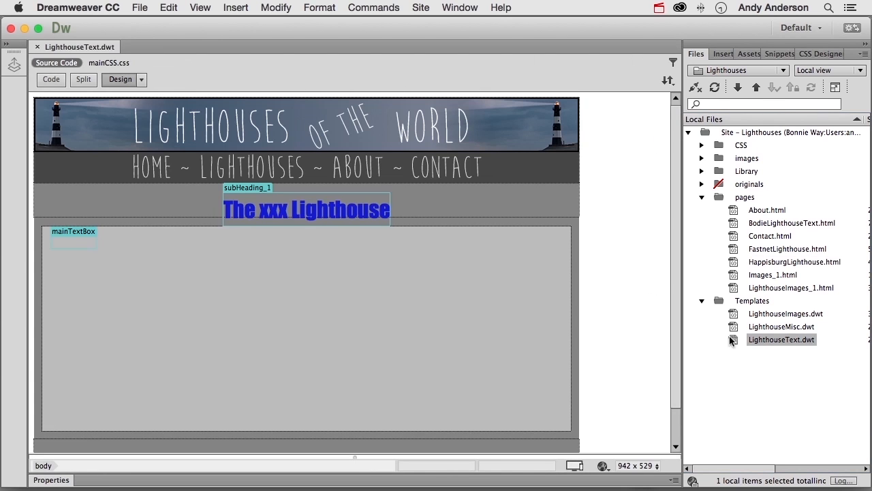
{"action": "left_click", "coordinate": [481, 290]}
{"action": "scroll", "coordinate": [481, 290], "scroll_direction": "down", "scroll_amount": 1}
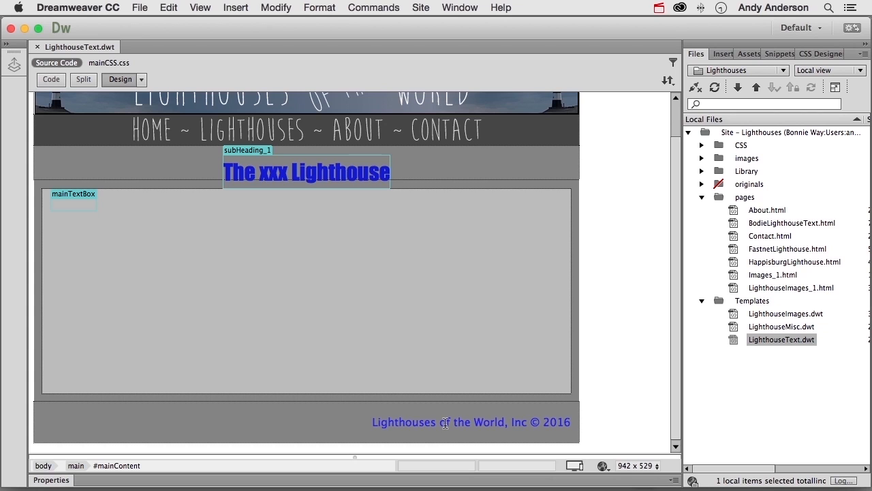
{"action": "left_click_drag", "start_coordinate": [372, 422], "coordinate": [572, 416]}
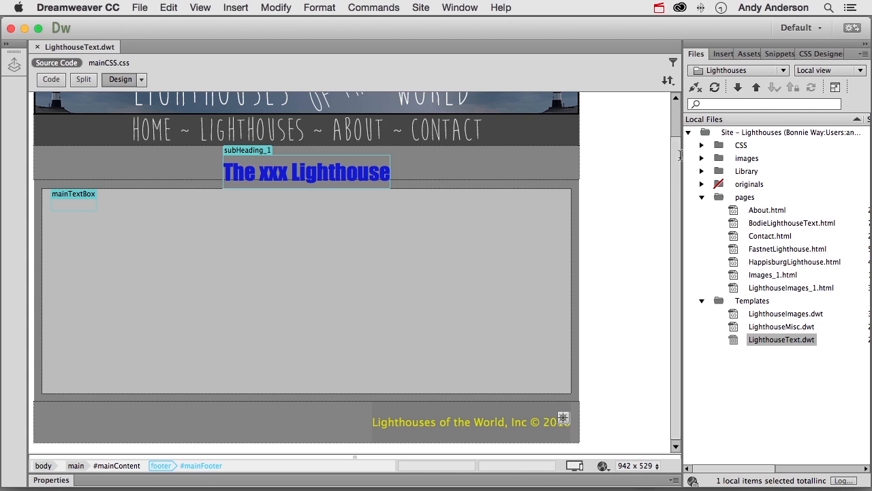
{"action": "left_click", "coordinate": [744, 54]}
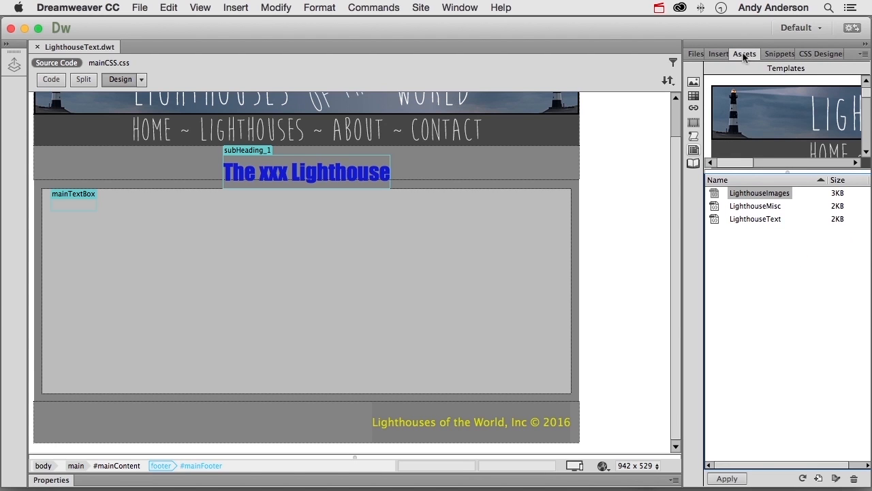
{"action": "left_click", "coordinate": [693, 163]}
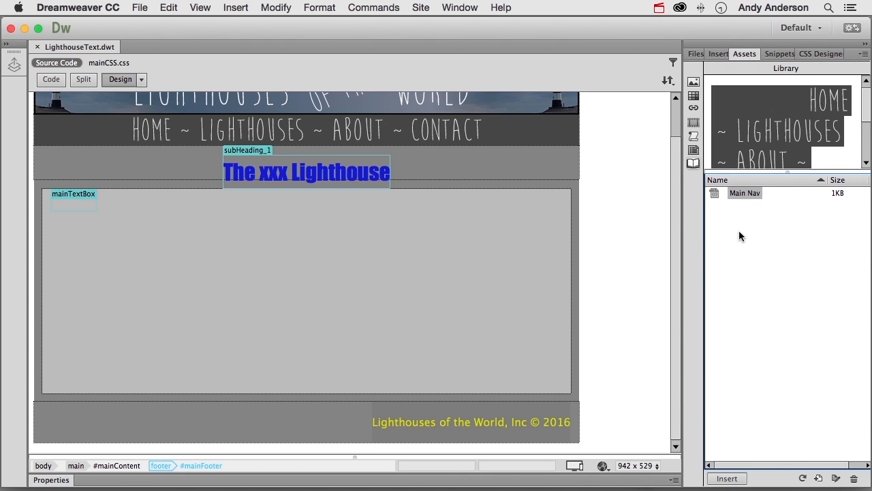
{"action": "left_click", "coordinate": [818, 478]}
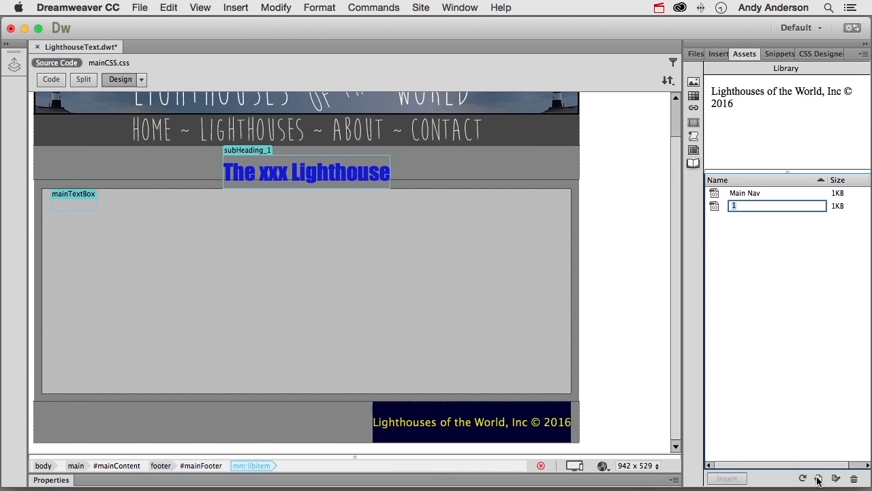
{"action": "type", "text": "Main Footer"}
{"action": "key", "text": "Return"}
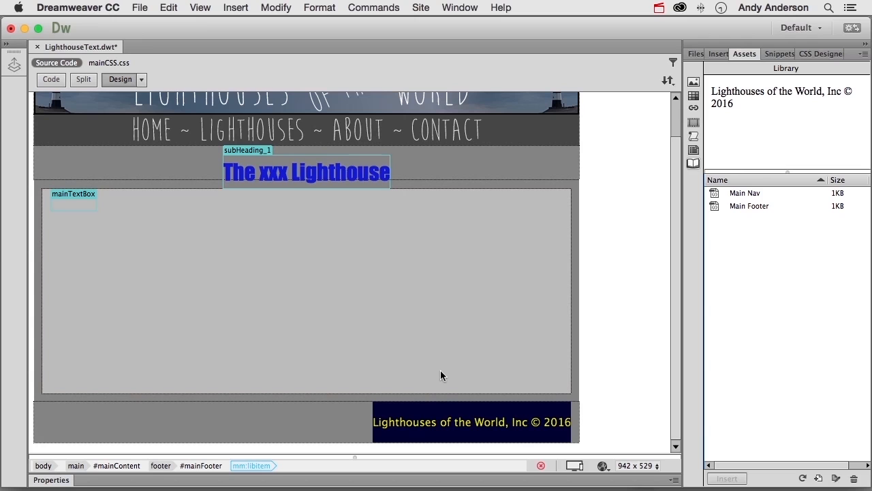
- Save LighthouseText.dwt and update the Bodie, Fastnet and Happisburg pages based on it
{"action": "key", "text": "super+s"}
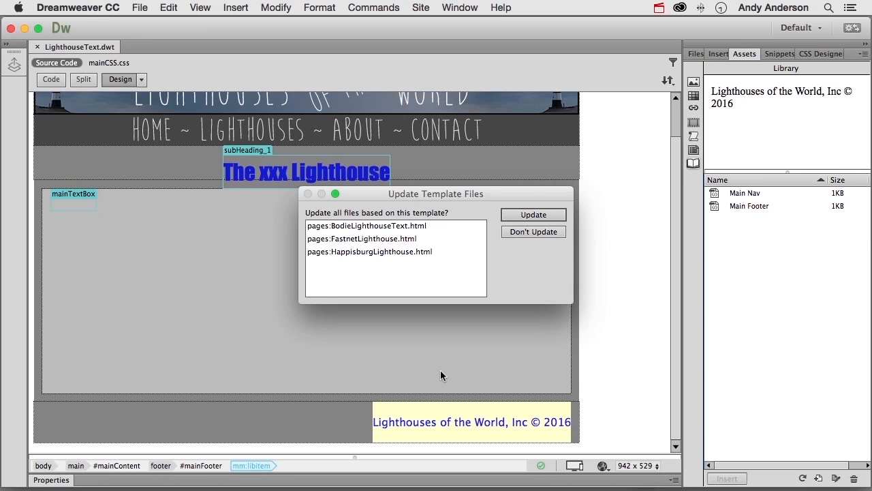
{"action": "left_click", "coordinate": [535, 214]}
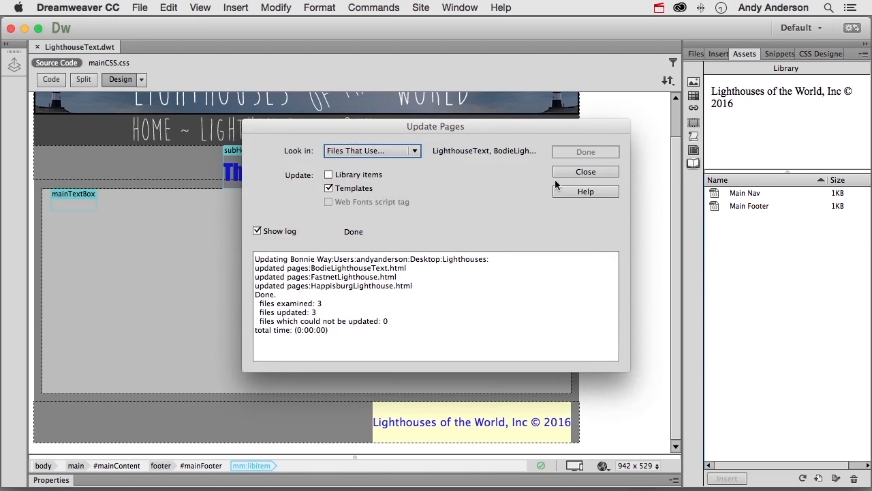
{"action": "left_click", "coordinate": [563, 173]}
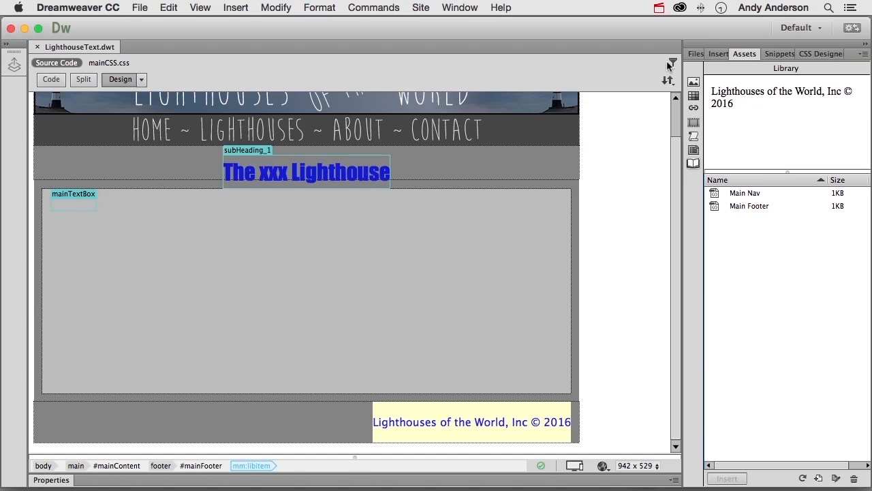
- Open LighthouseMisc.dwt and replace its footer text with the Main Footer library item
{"action": "left_click", "coordinate": [695, 53]}
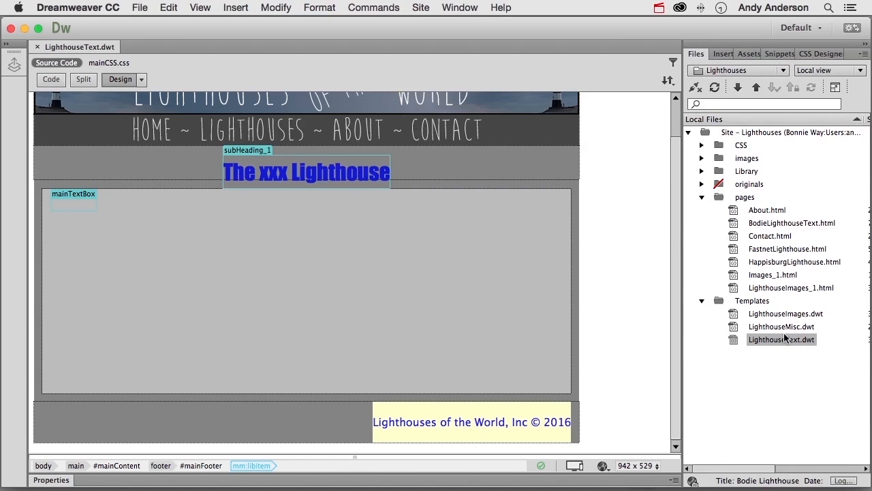
{"action": "double_click", "coordinate": [736, 328]}
{"action": "scroll", "coordinate": [447, 349], "scroll_direction": "down", "scroll_amount": 4}
{"action": "left_click_drag", "start_coordinate": [372, 421], "coordinate": [573, 413]}
{"action": "key", "text": "Delete"}
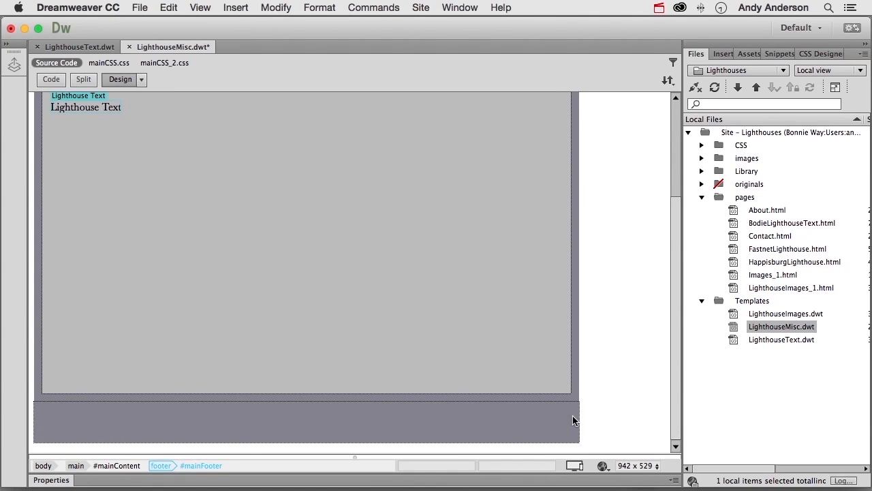
{"action": "left_click", "coordinate": [747, 55]}
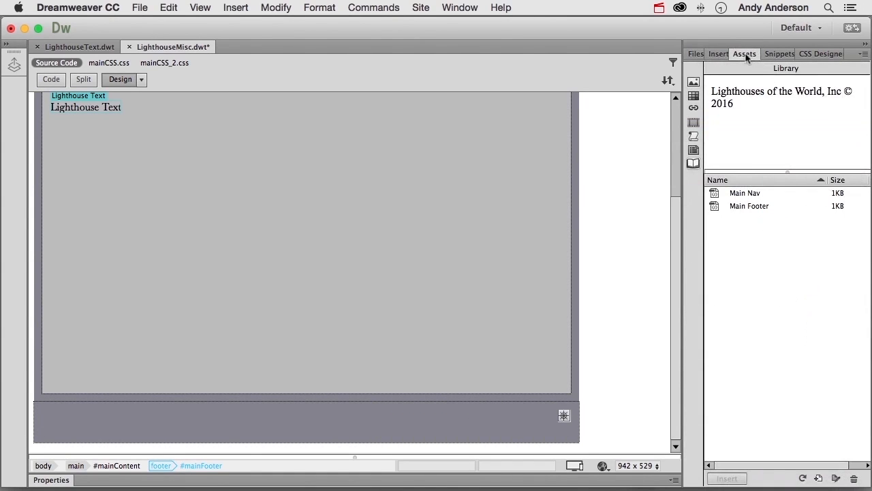
{"action": "left_click", "coordinate": [715, 209]}
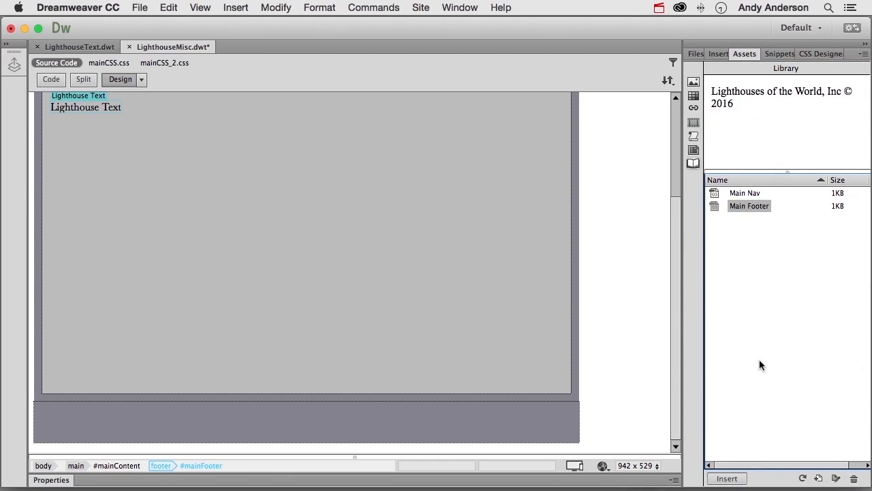
{"action": "left_click", "coordinate": [722, 478]}
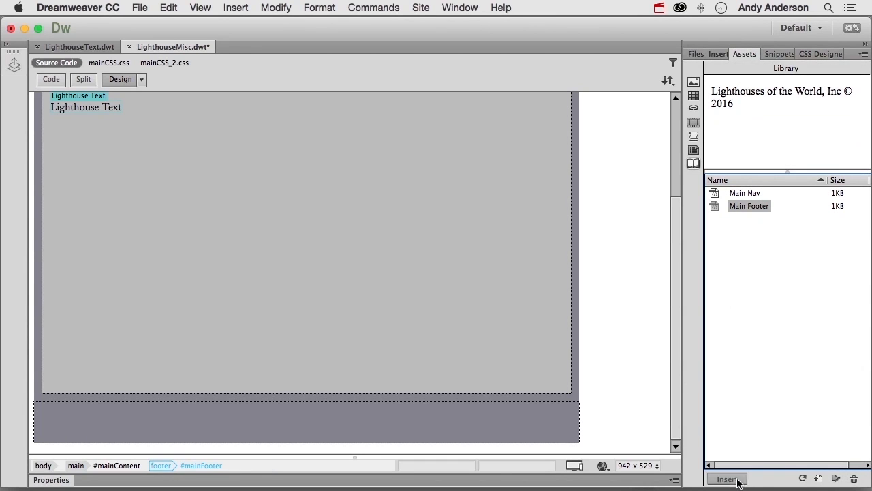
- Close LighthouseMisc.dwt with its changes saved, update About.html and Contact.html from it, and close LighthouseText.dwt
{"action": "left_click", "coordinate": [129, 46]}
{"action": "left_click", "coordinate": [499, 267]}
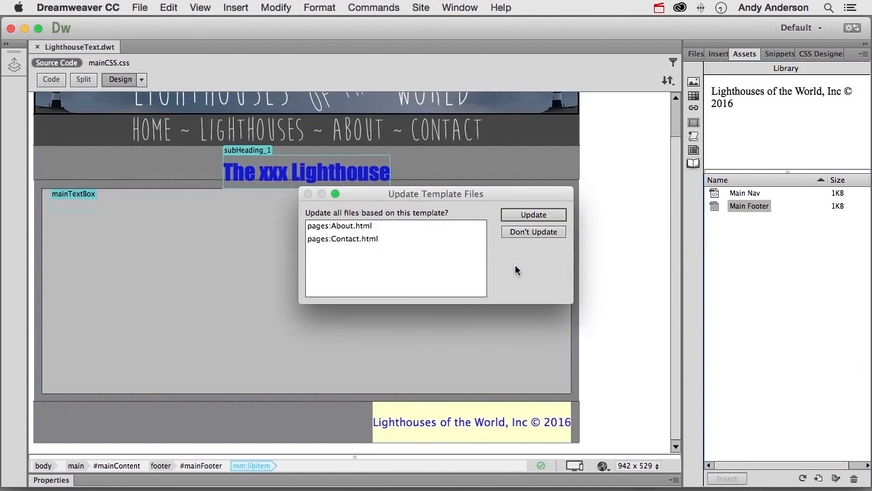
{"action": "left_click", "coordinate": [538, 215]}
{"action": "left_click", "coordinate": [577, 173]}
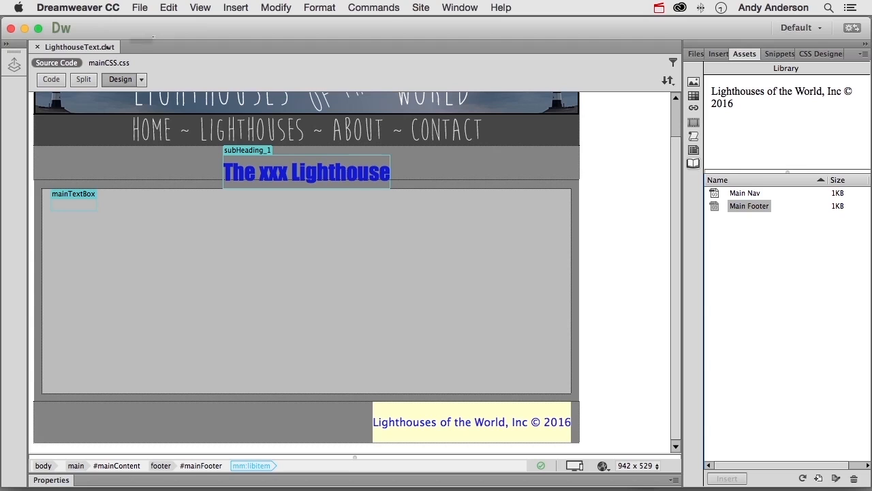
{"action": "left_click", "coordinate": [38, 47]}
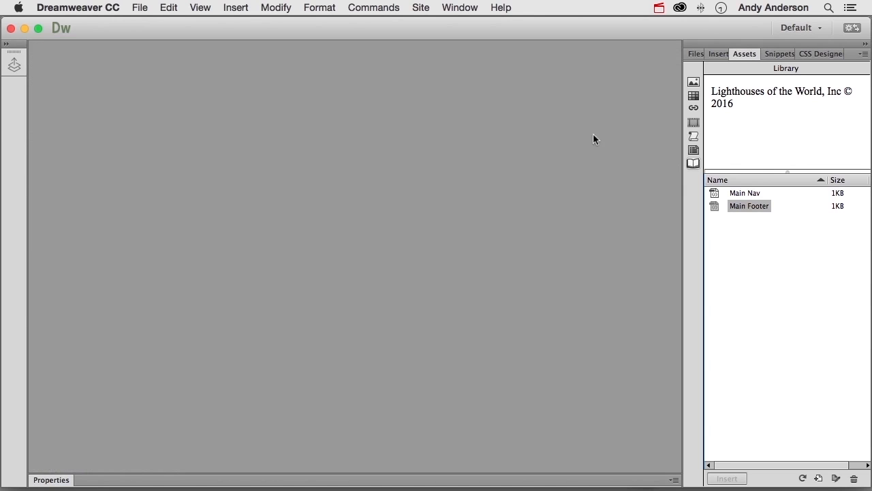
- Open LighthouseImages.dwt and replace its copyright footer text with the Main Footer library item
{"action": "left_click", "coordinate": [694, 54]}
{"action": "double_click", "coordinate": [784, 314]}
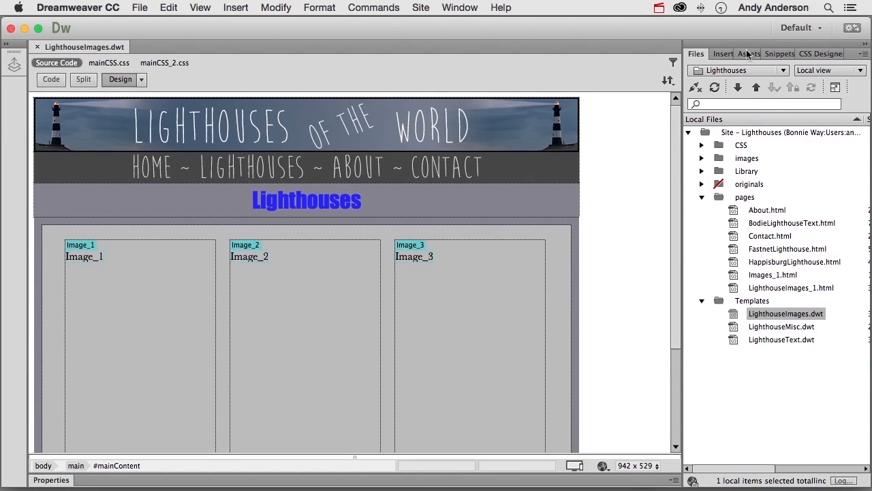
{"action": "left_click", "coordinate": [748, 54]}
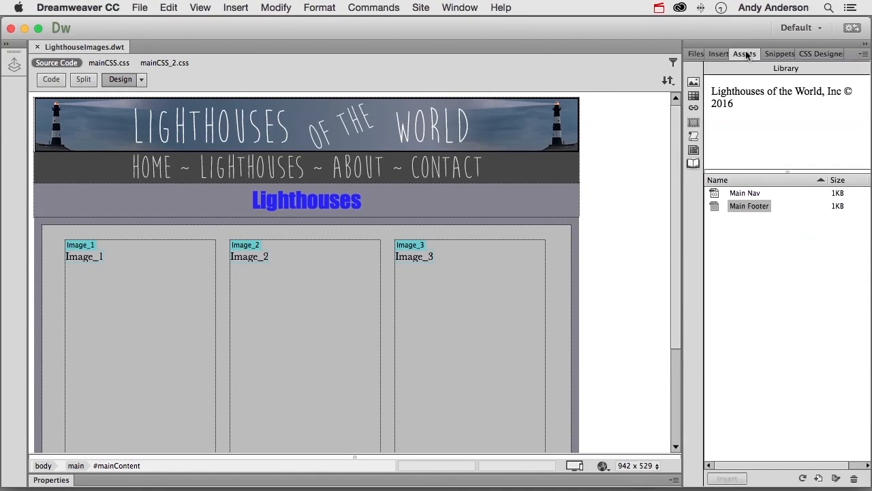
{"action": "scroll", "coordinate": [483, 327], "scroll_direction": "down", "scroll_amount": 4}
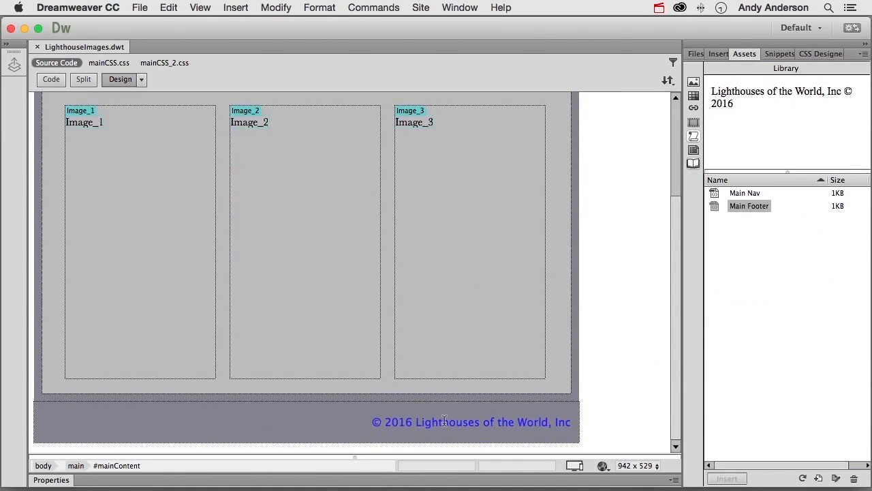
{"action": "left_click_drag", "start_coordinate": [372, 423], "coordinate": [571, 417]}
{"action": "key", "text": "Delete"}
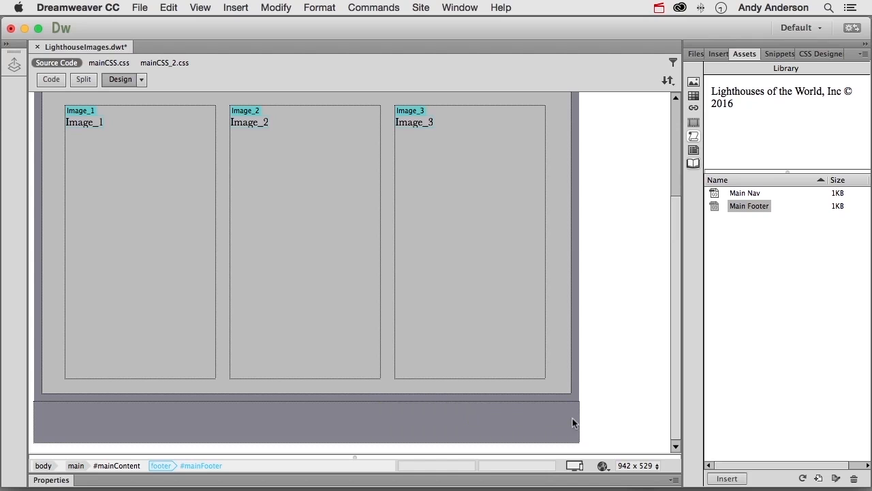
{"action": "left_click", "coordinate": [733, 476]}
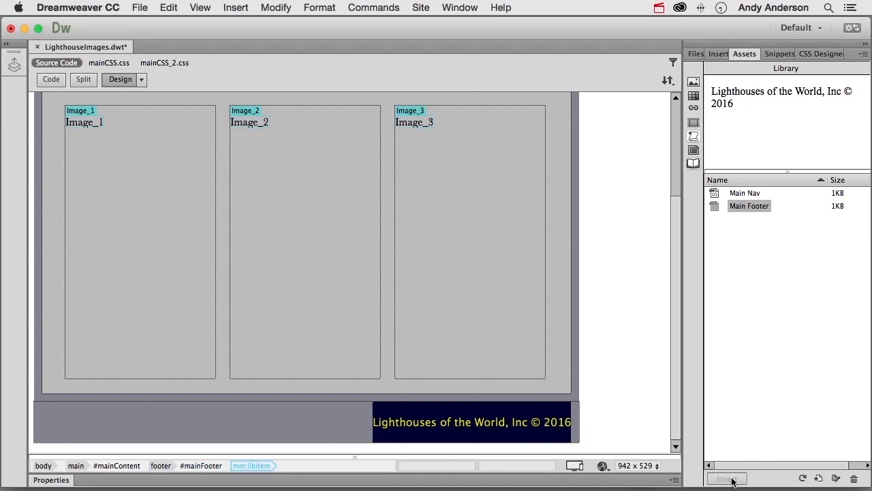
- Close LighthouseImages.dwt with its changes saved and update LighthouseImages_1.html from it
{"action": "left_click", "coordinate": [38, 47]}
{"action": "left_click", "coordinate": [489, 267]}
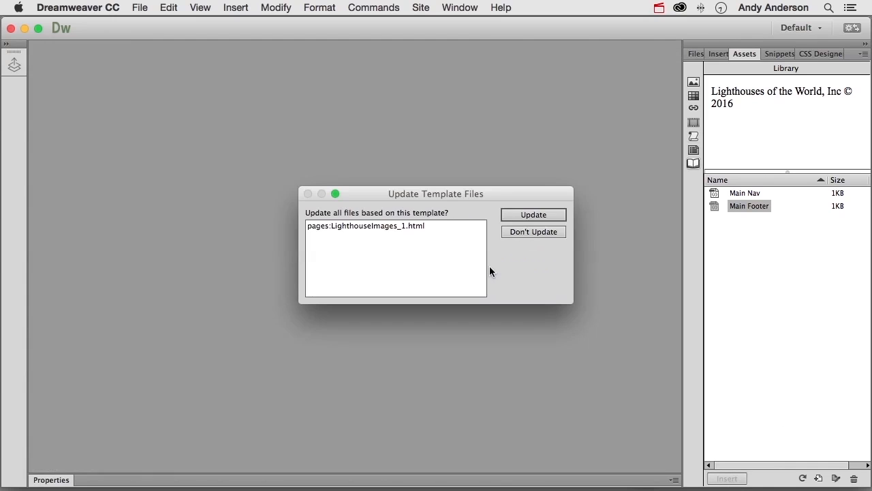
{"action": "left_click", "coordinate": [517, 213]}
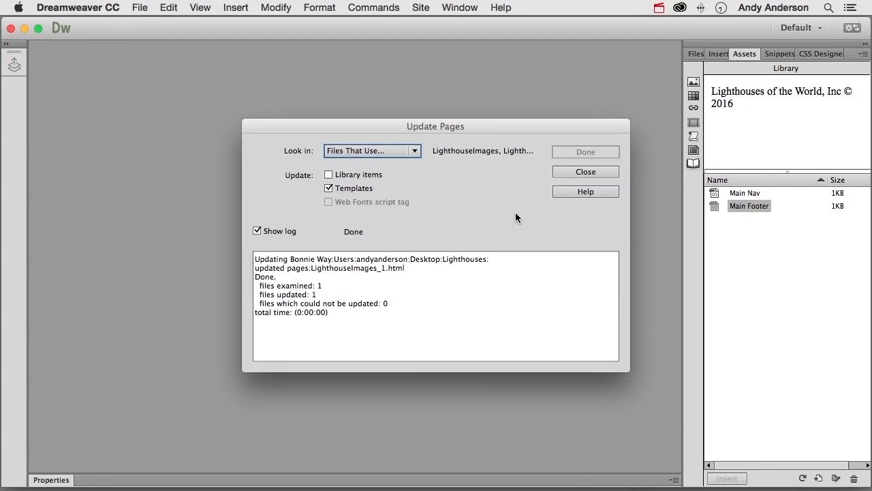
{"action": "left_click", "coordinate": [568, 172]}
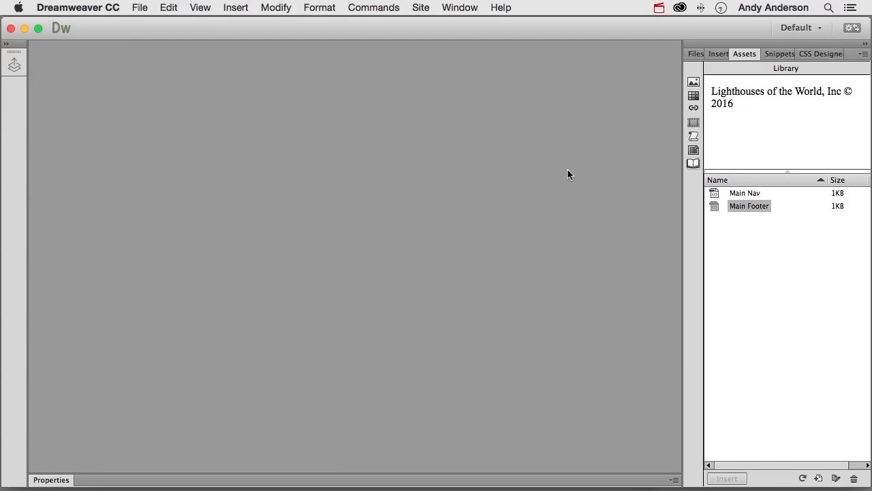